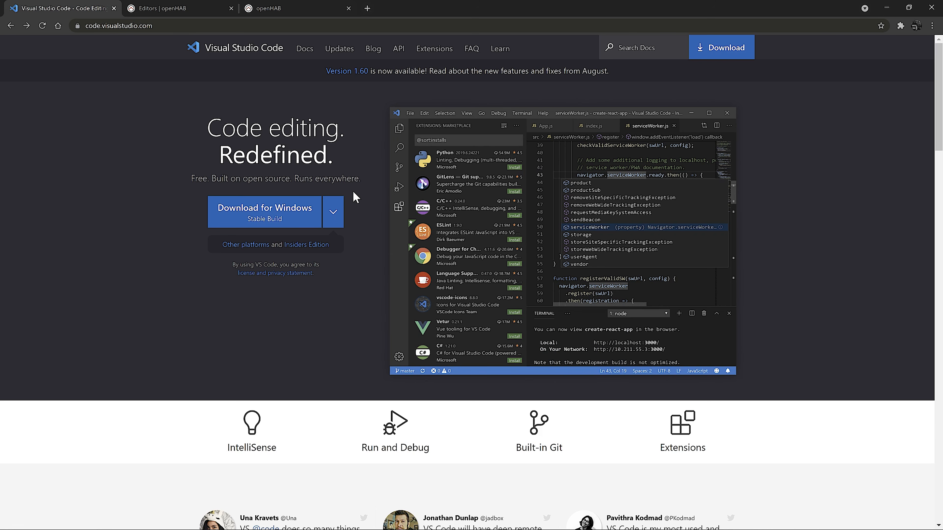
Check the Visual Studio Code download options offered for each operating system.
left_click(333, 215)
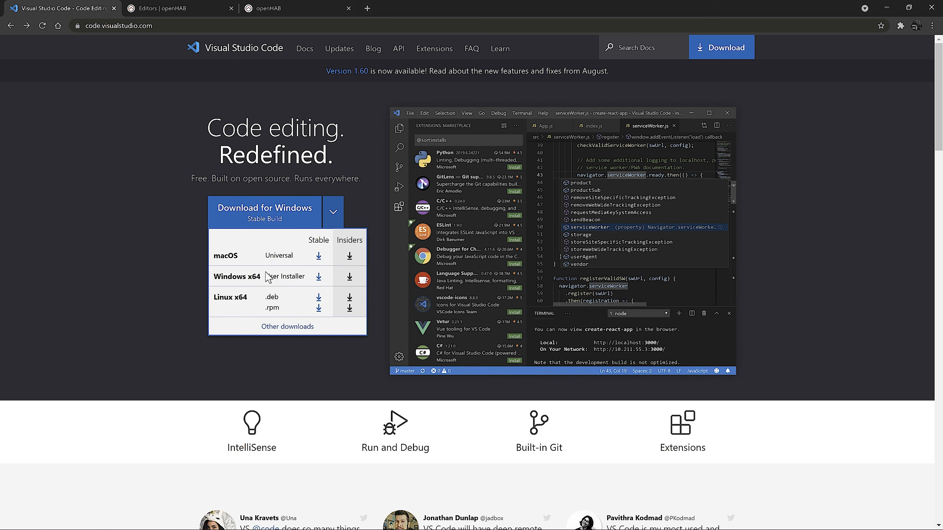
left_click(369, 200)
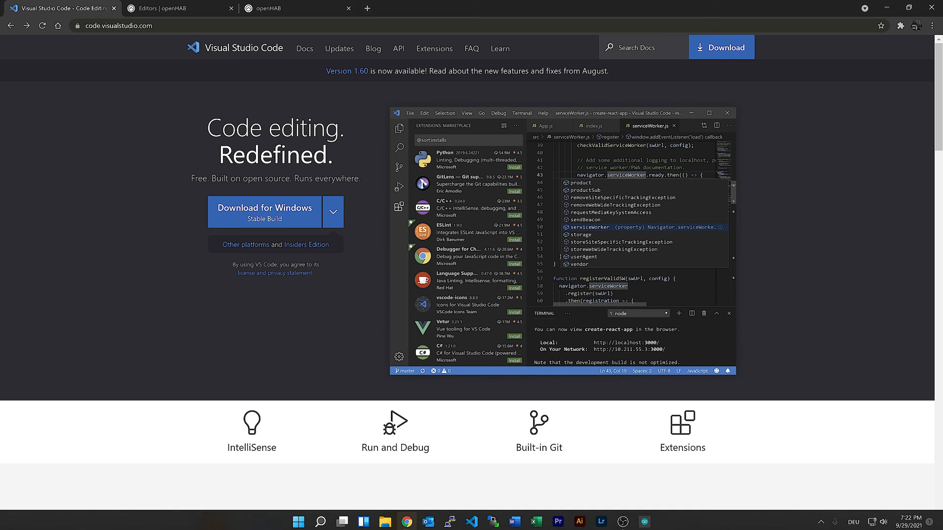
Switch to Visual Studio Code and install the openHAB extension, searching the extension marketplace for "openhab".
left_click(472, 518)
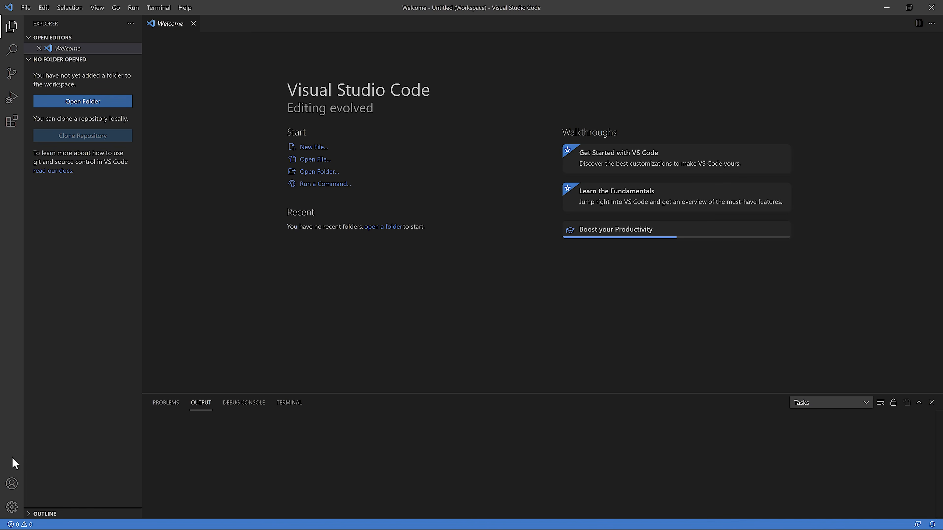
left_click(12, 509)
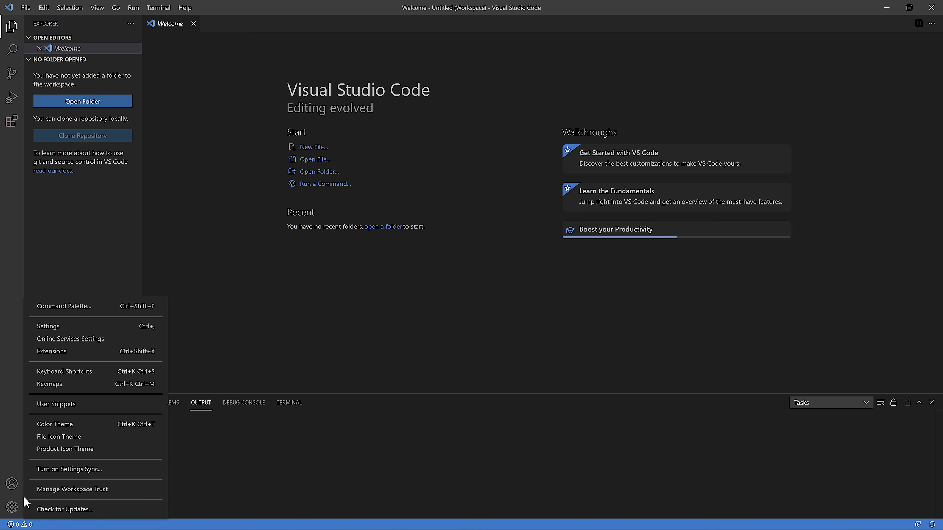
left_click(73, 353)
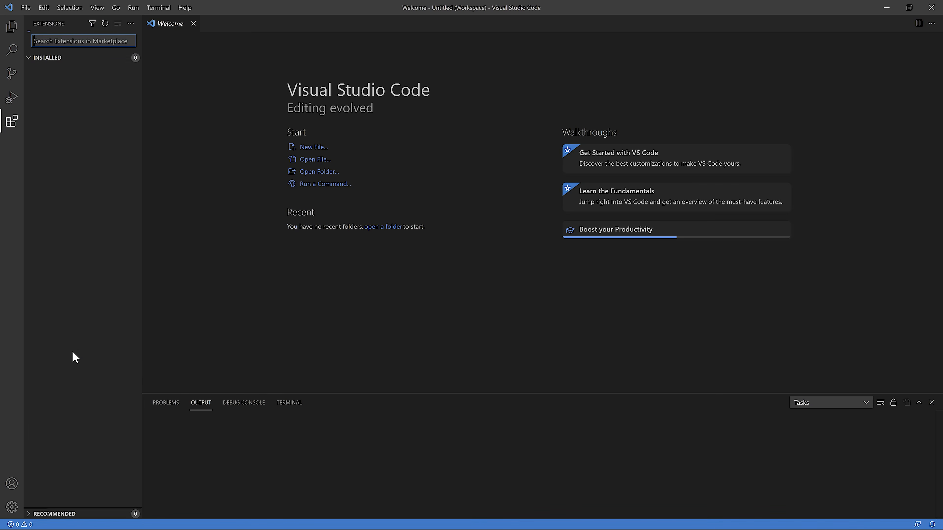
type("openhab")
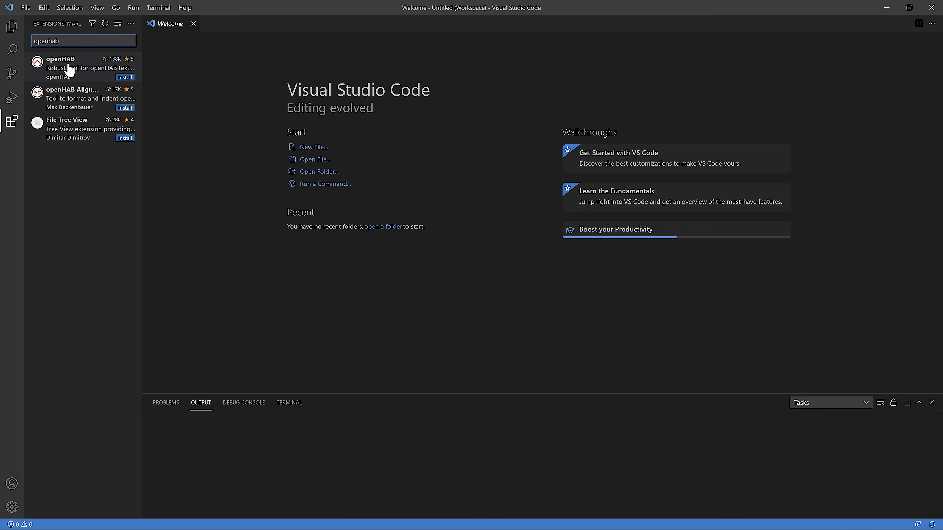
left_click(76, 74)
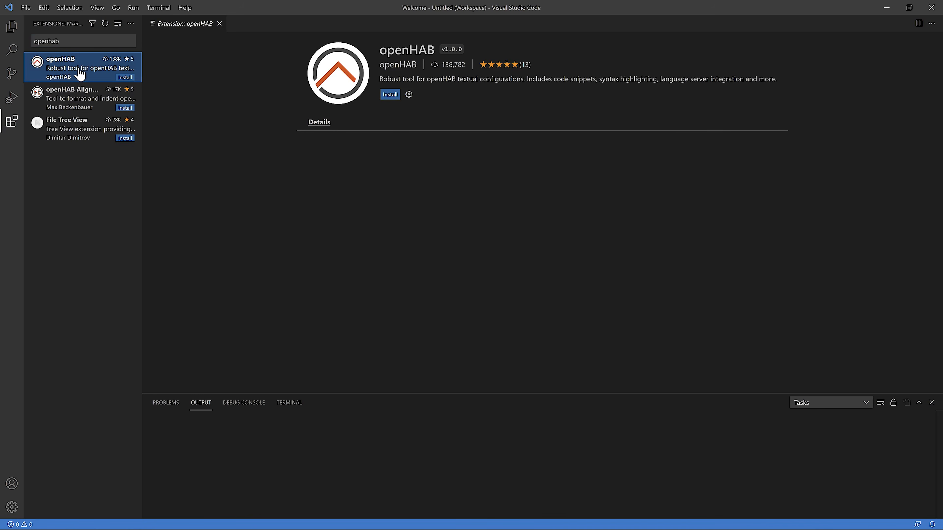
left_click(389, 94)
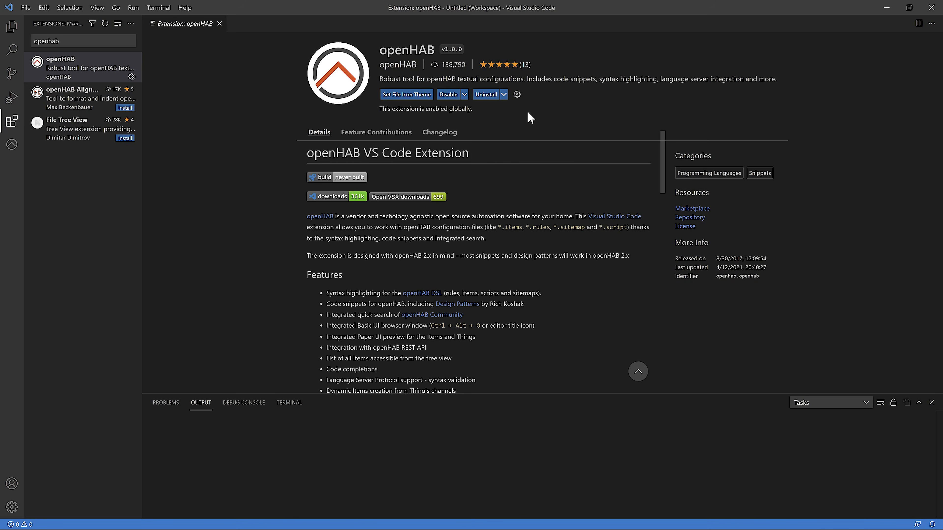
Switch to File Explorer and start mapping a network drive, entering \\192.168.2.193 as the folder for drive Z:.
left_click(385, 520)
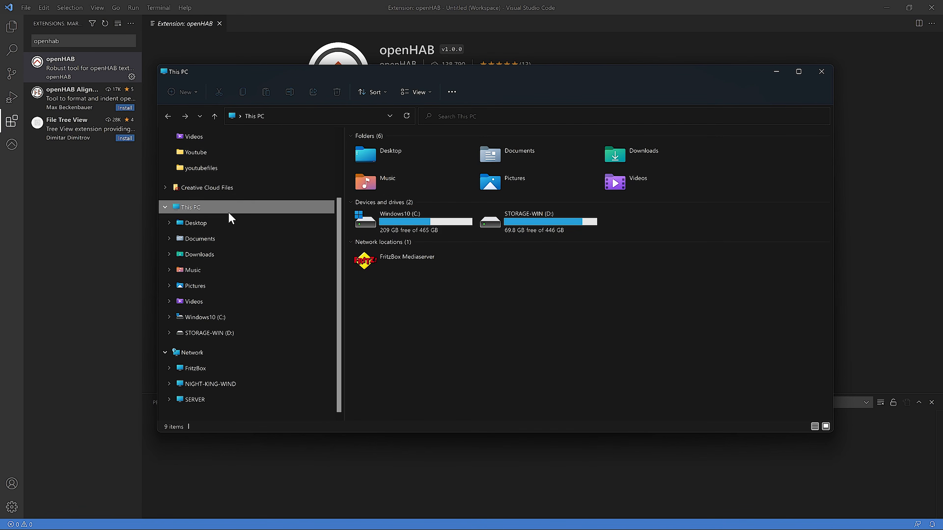
left_click(452, 92)
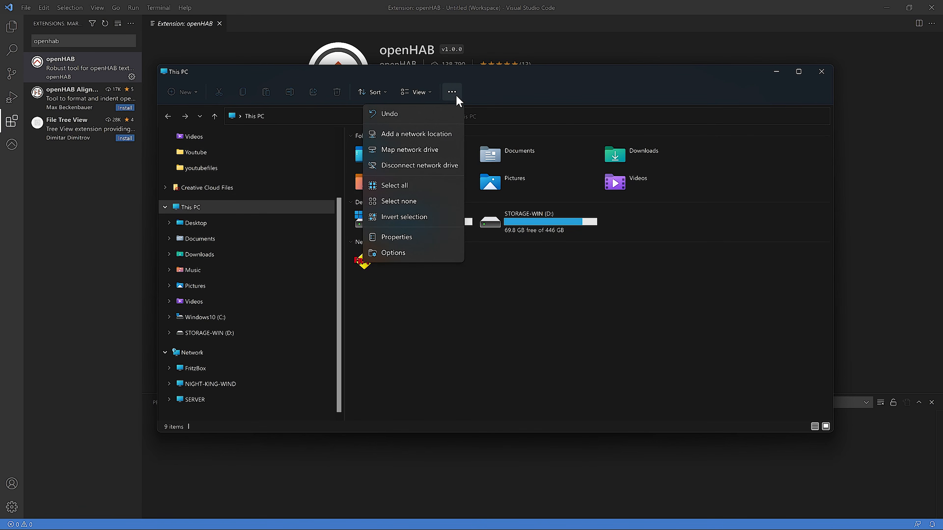
left_click(417, 150)
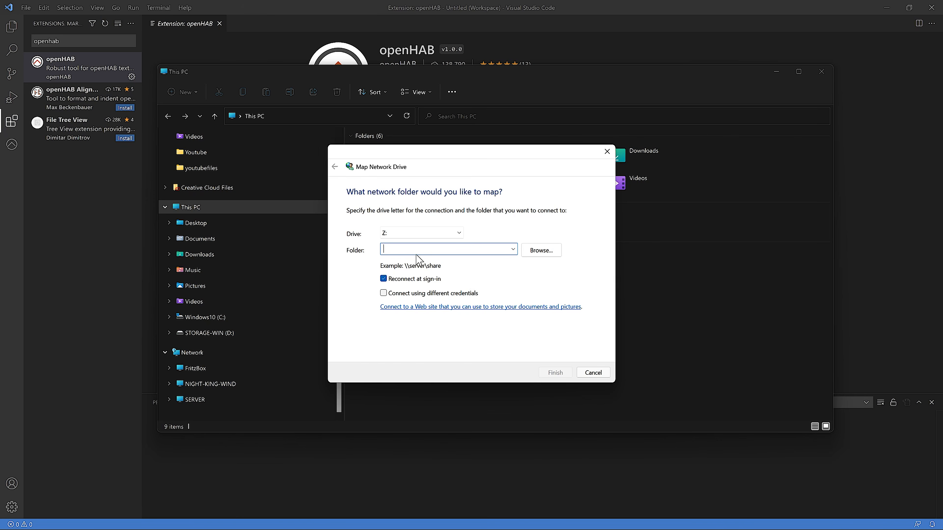
type("\\\\")
right_click(412, 249)
left_click(447, 291)
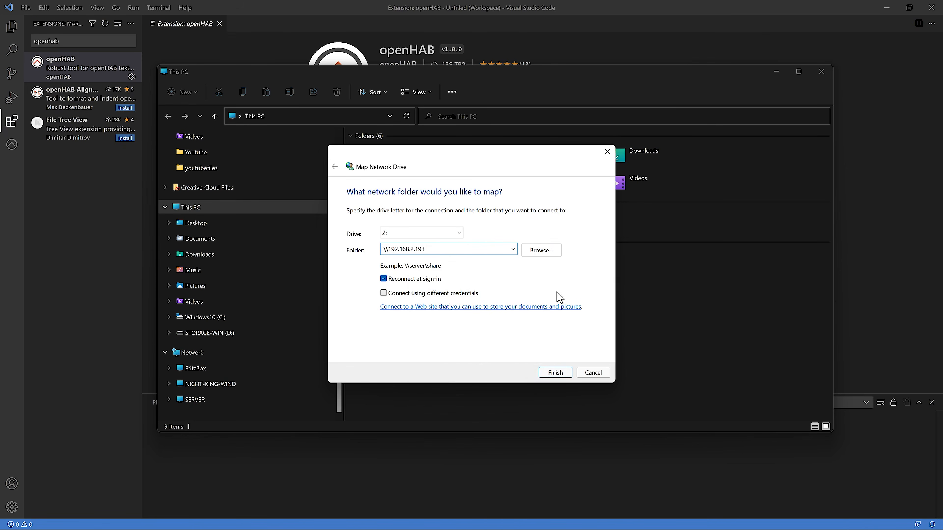
Select the shared openHAB-conf folder on 192.168.2.193, finish mapping the drive, and close the File Explorer windows.
left_click(527, 250)
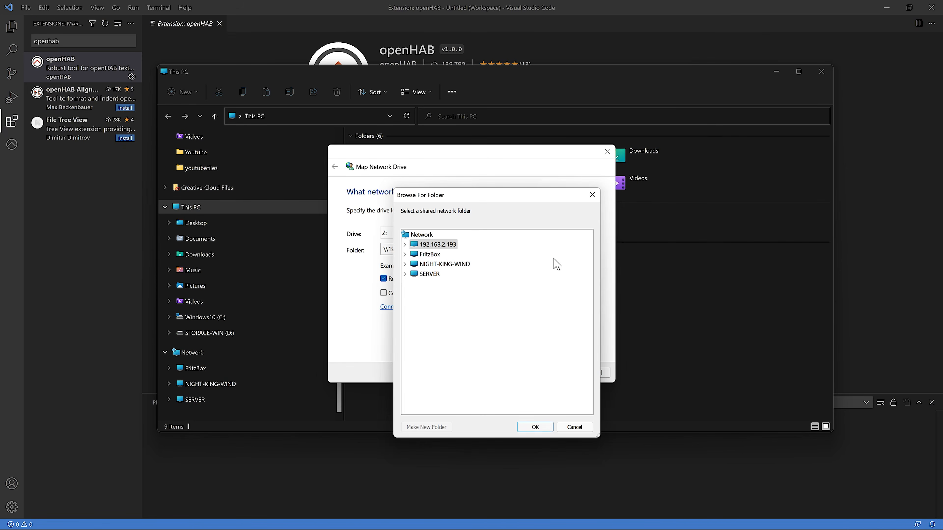
double_click(421, 244)
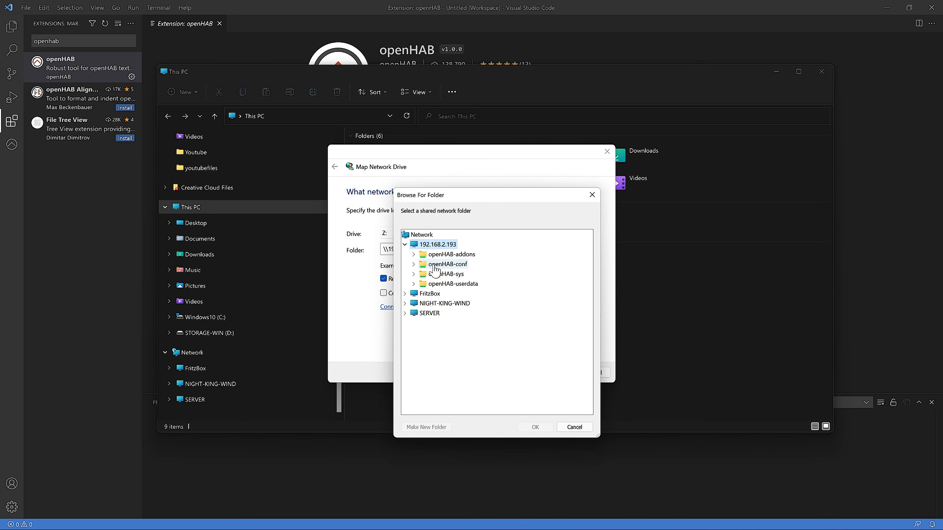
double_click(443, 265)
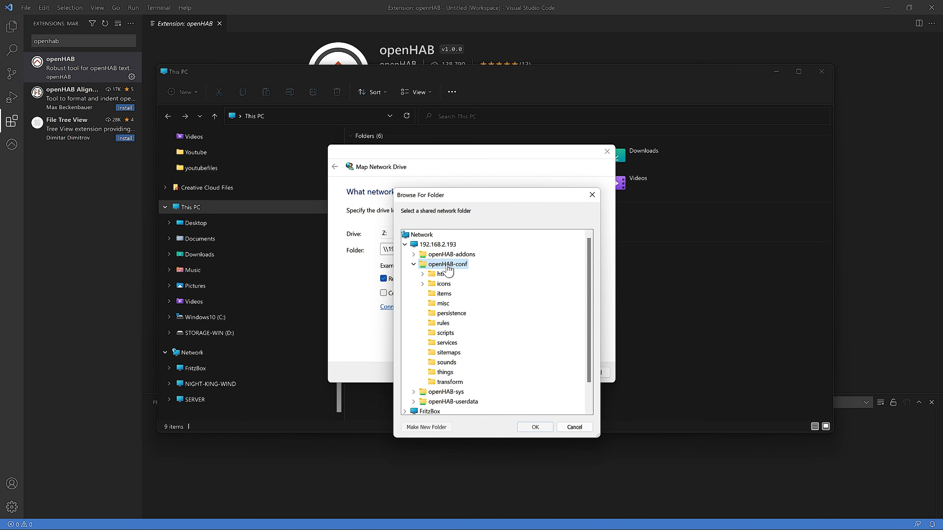
left_click(544, 425)
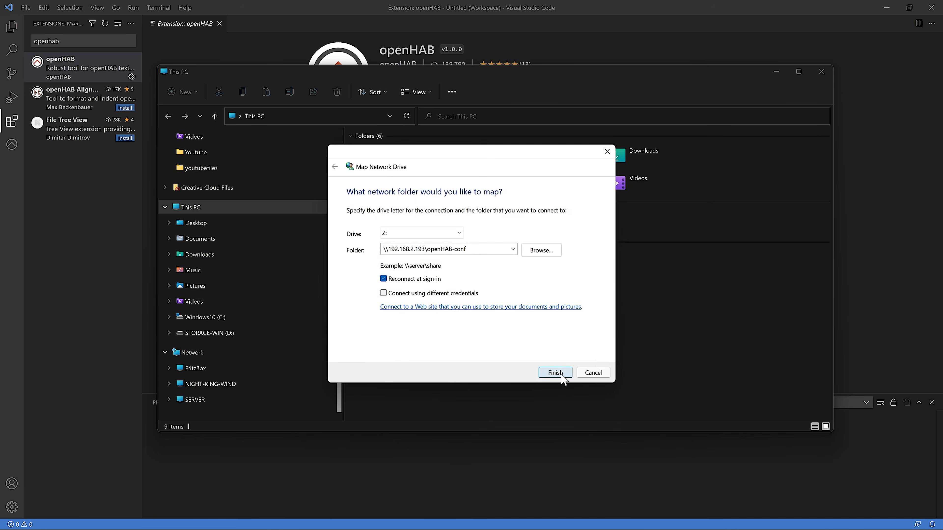
left_click(560, 374)
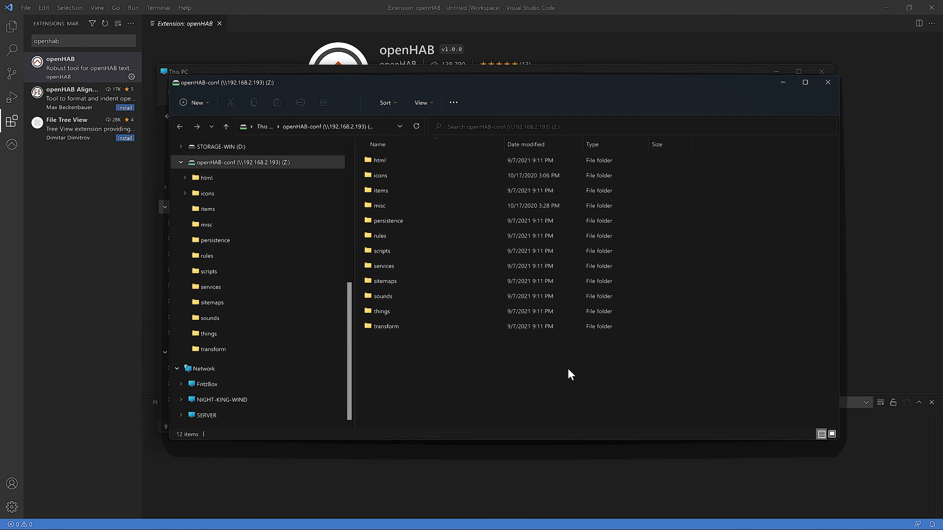
left_click(831, 82)
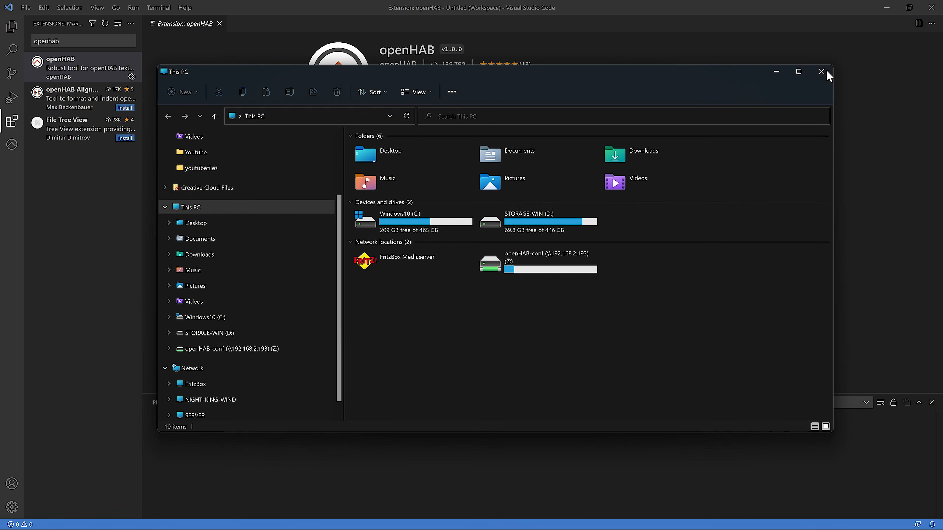
left_click(826, 73)
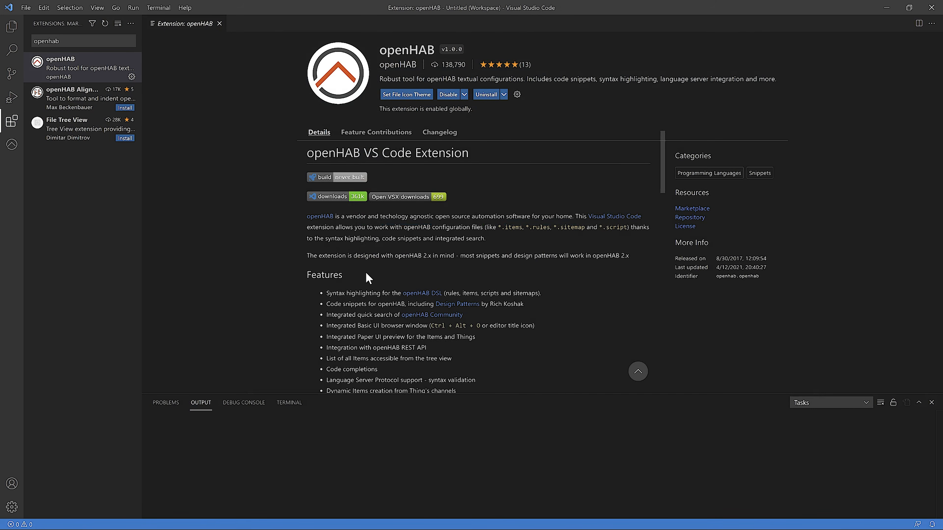
Add the mapped openHAB-conf drive (Z:) as a folder to the Visual Studio Code workspace.
left_click(11, 28)
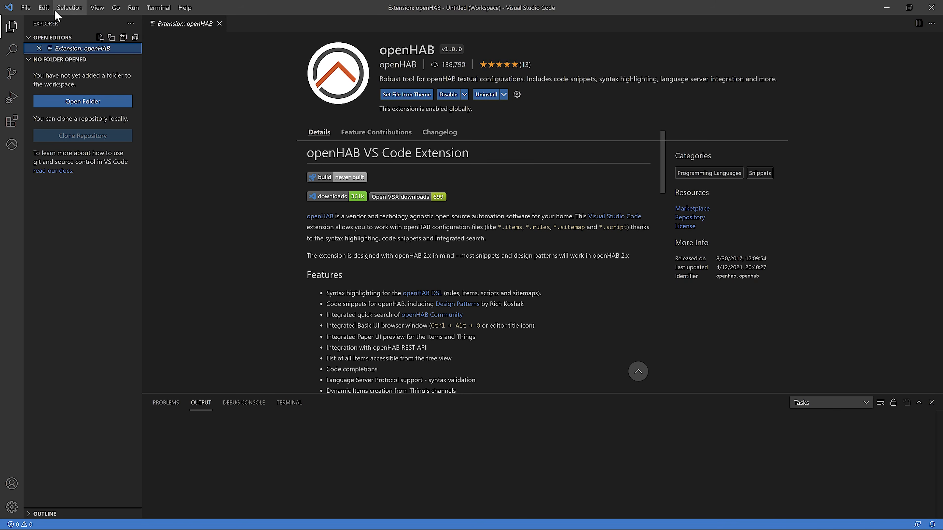
left_click(26, 8)
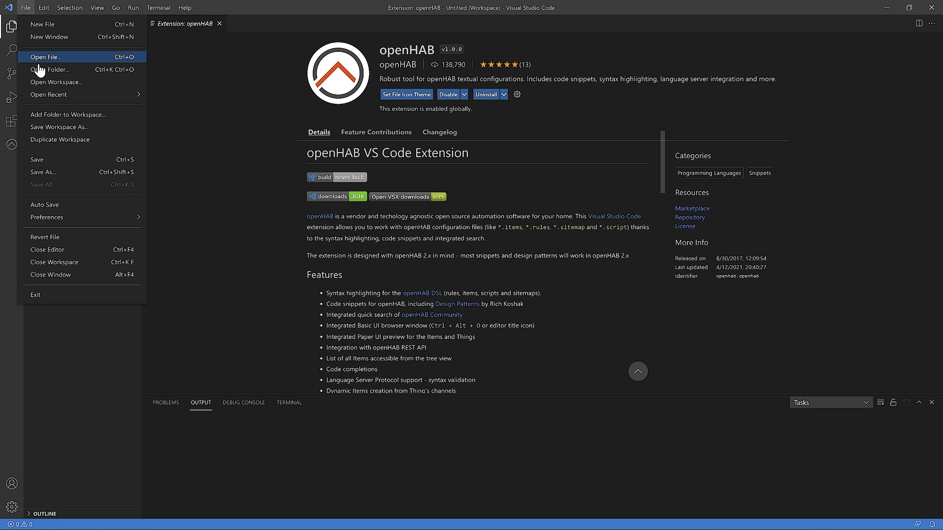
left_click(52, 115)
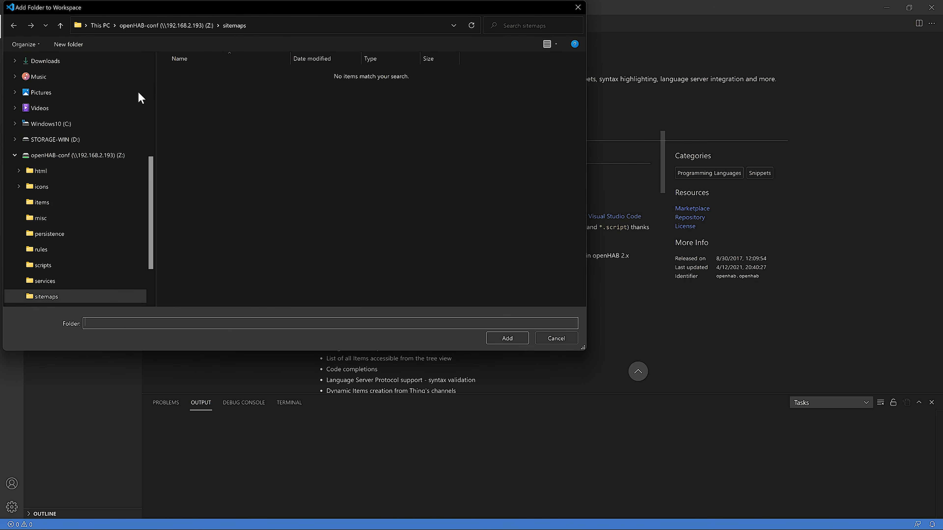
left_click(80, 156)
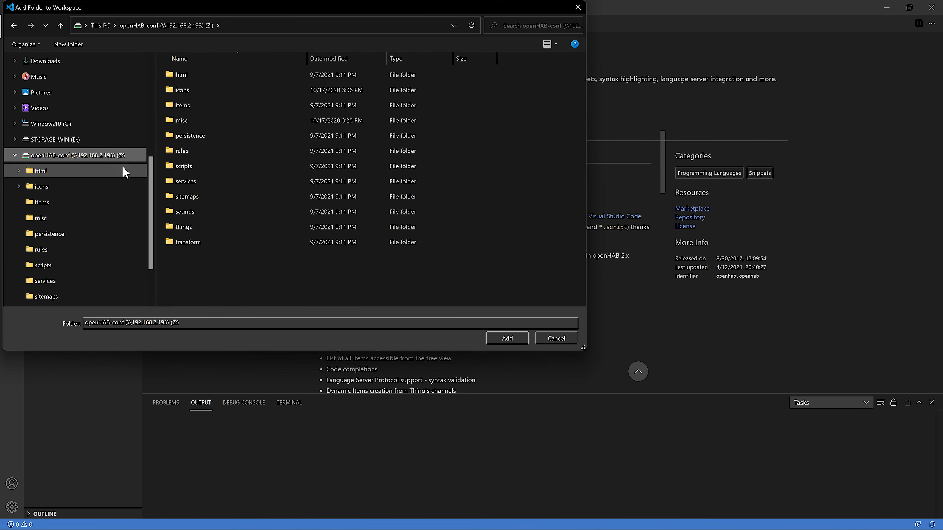
left_click(511, 339)
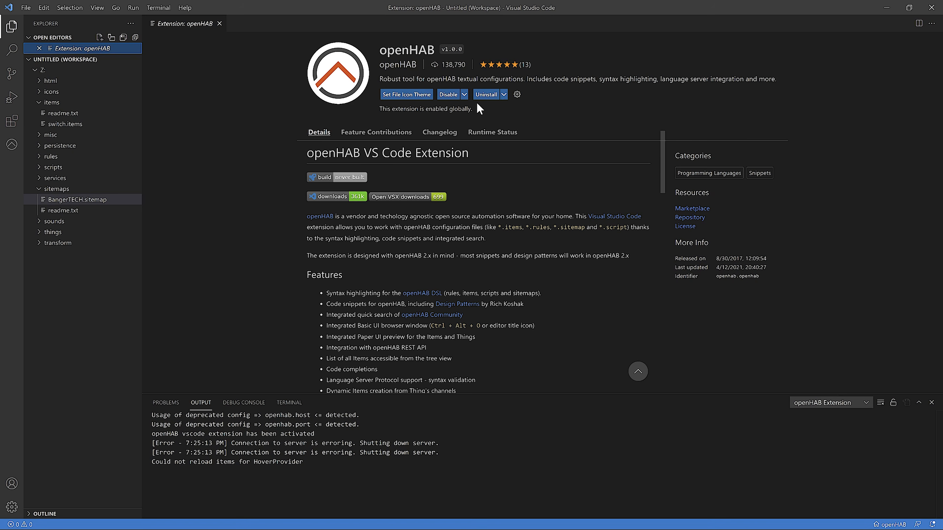
Open settings.json from the openHAB extension's Auth Token setting and set openhab.host to 192.168.2.193.
left_click(517, 95)
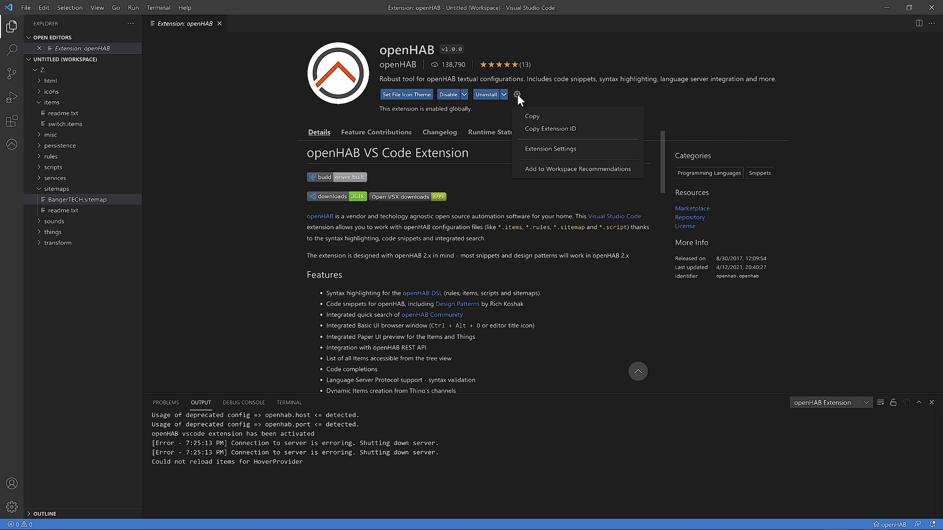
left_click(544, 156)
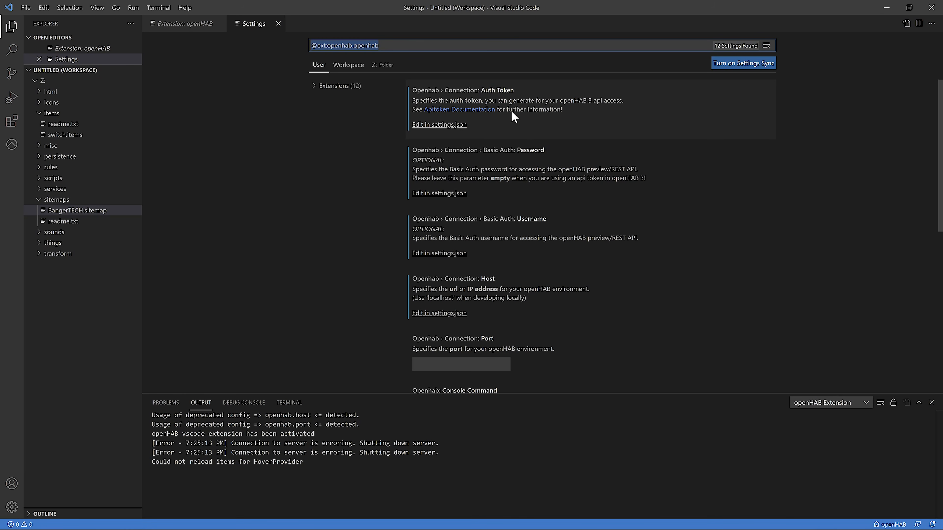
left_click(445, 126)
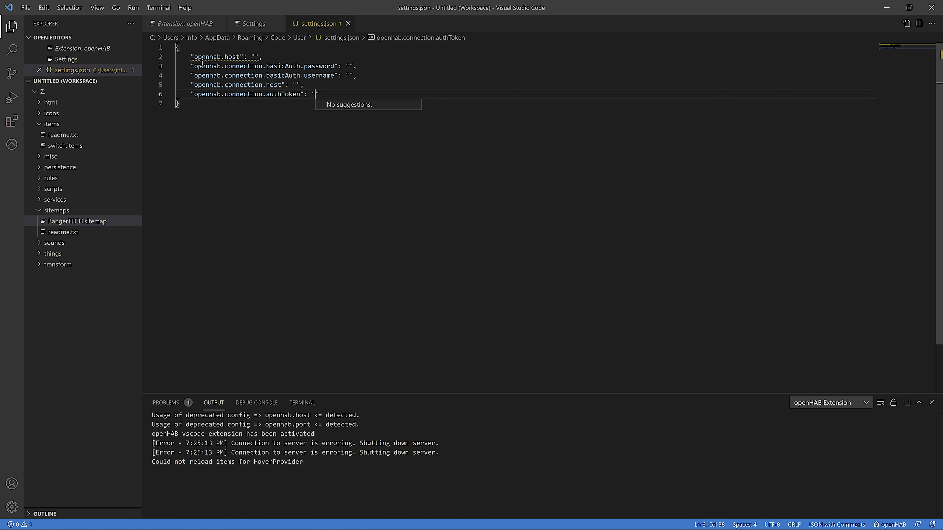
left_click(254, 56)
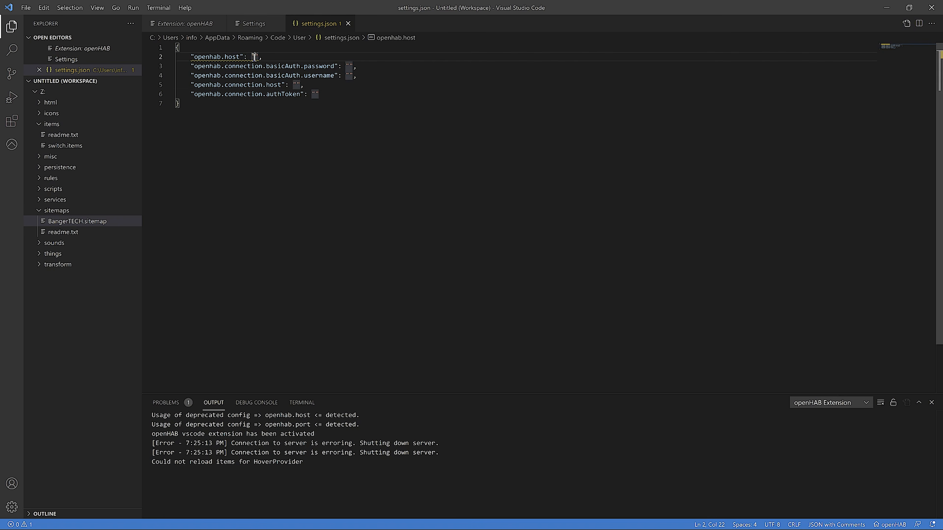
right_click(254, 57)
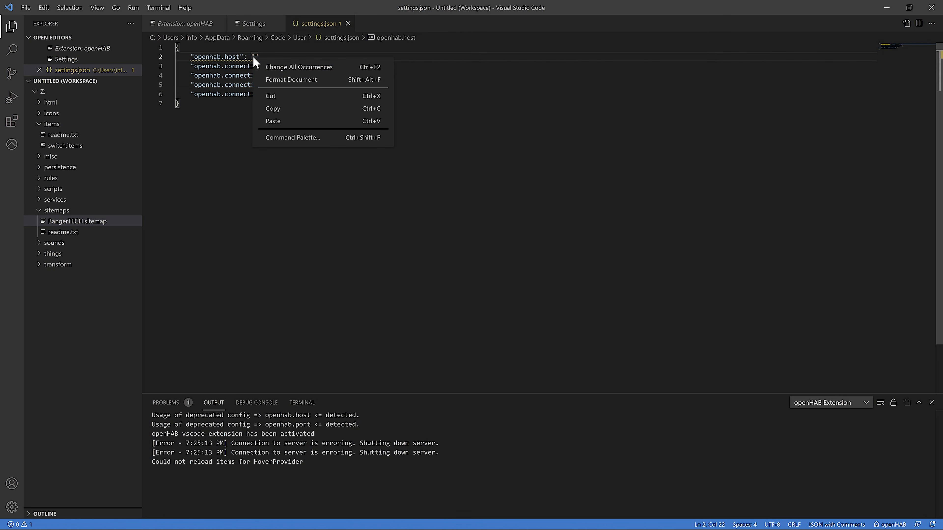
left_click(278, 122)
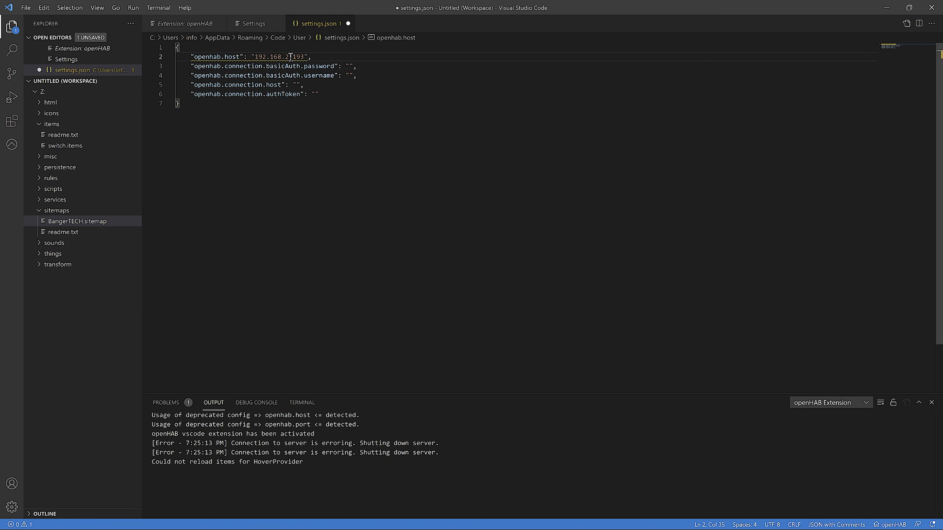
Enter the account password and username as the openhab.connection.basicAuth.password and openhab.connection.basicAuth.username values in settings.json.
left_click(349, 66)
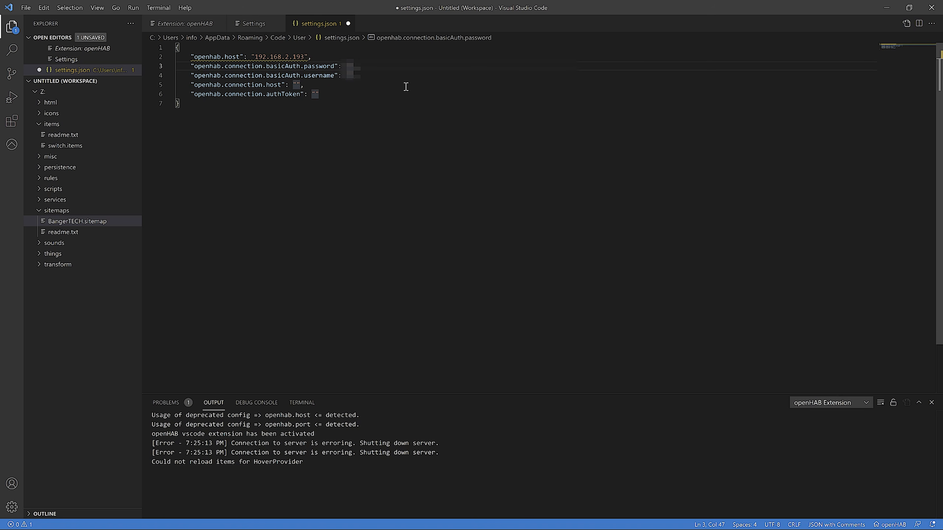
type("**********")
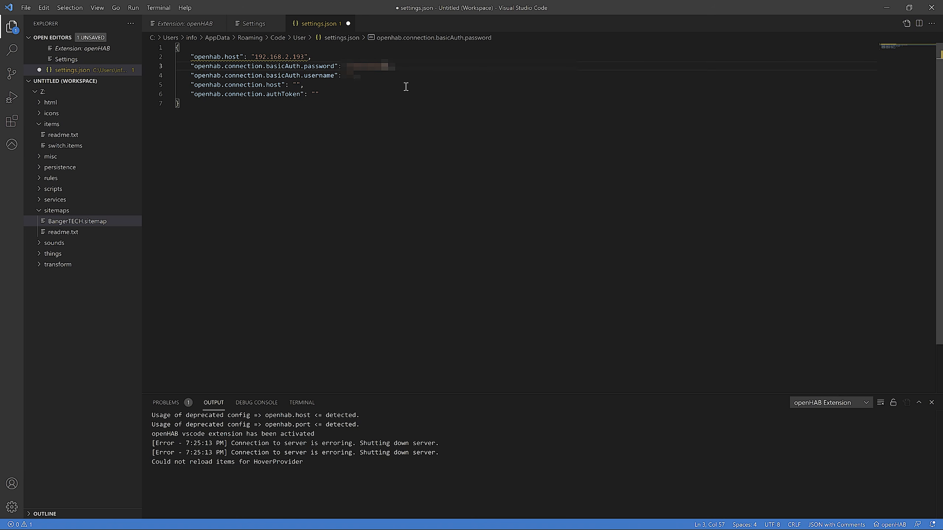
key("Tab")
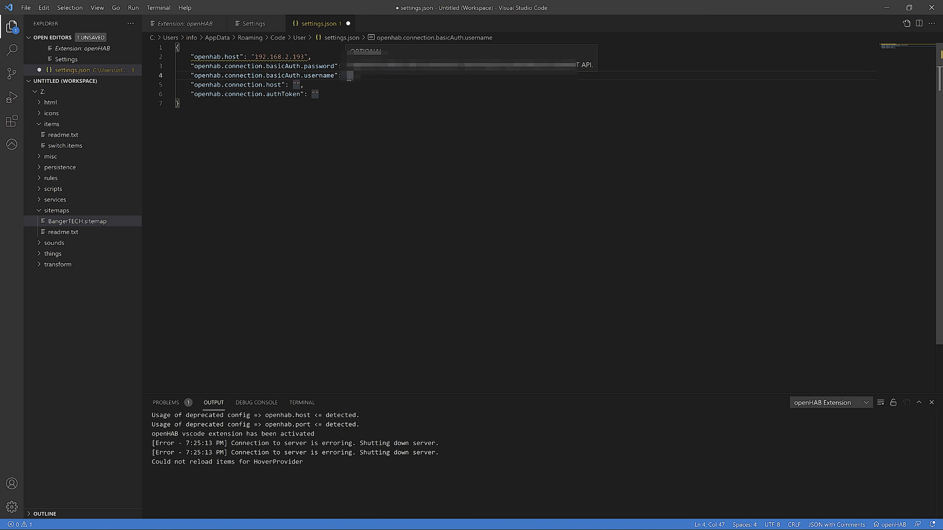
type("******")
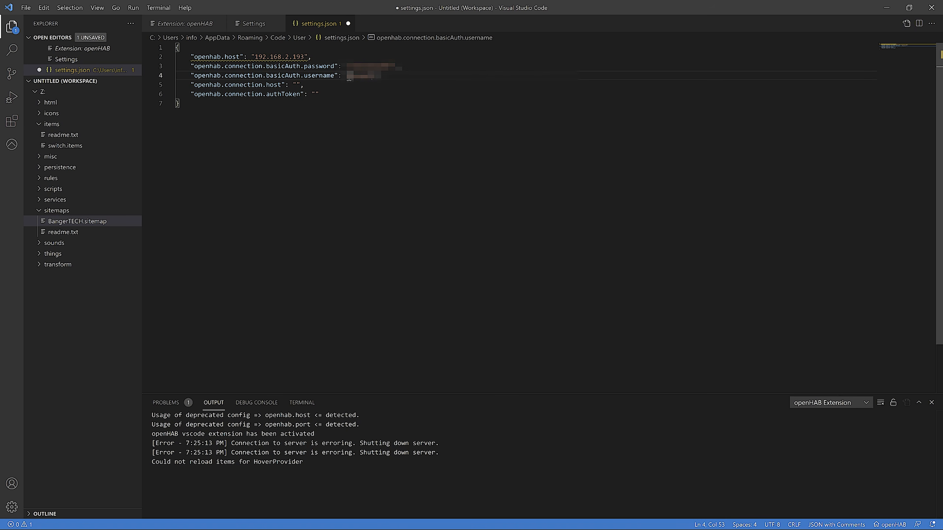
type("***")
Set openhab.connection.host to 192.168.2.193 in settings.json.
left_click(297, 84)
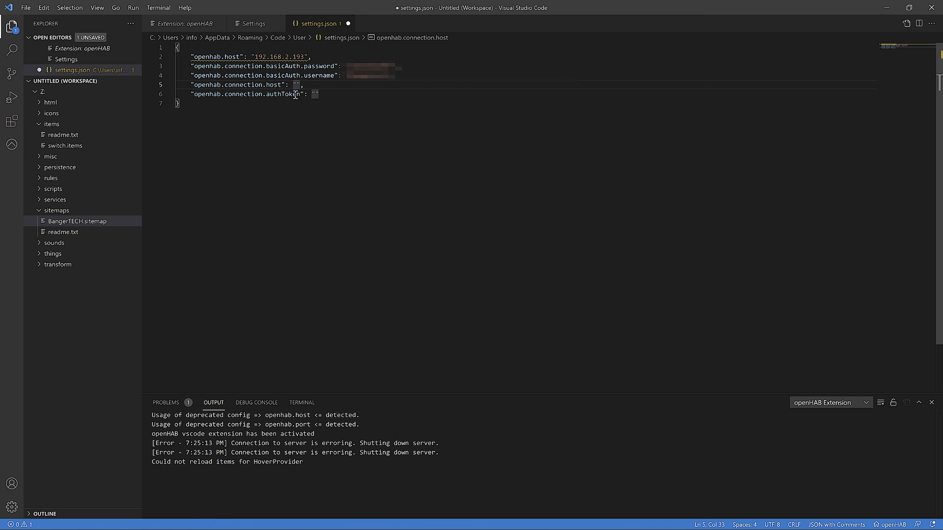
right_click(298, 85)
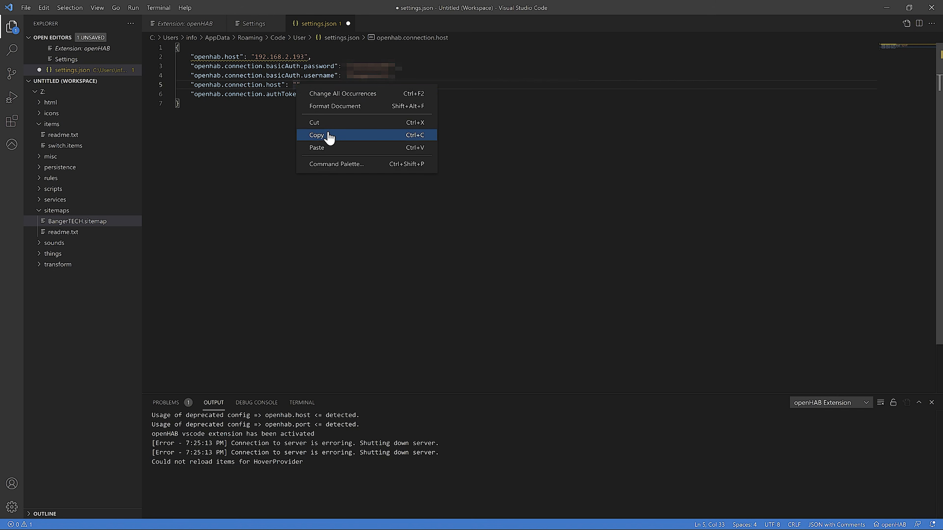
left_click(331, 145)
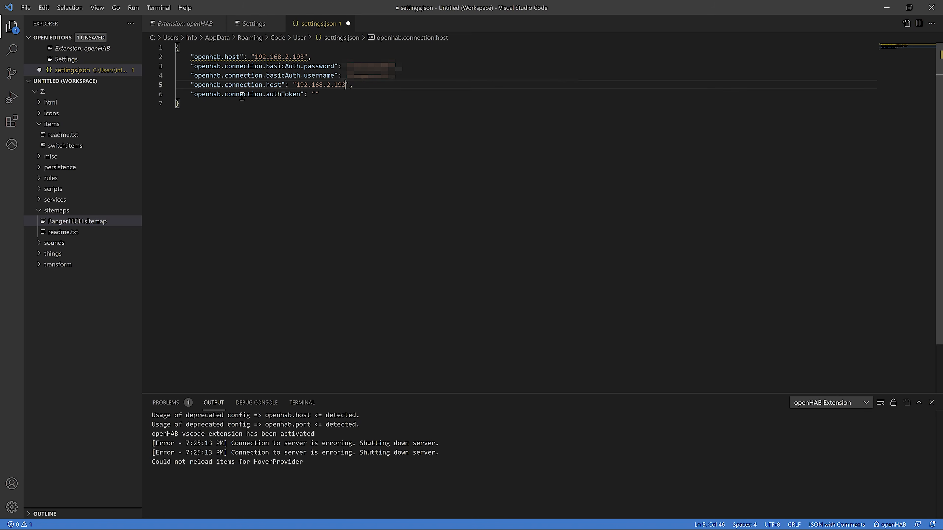
Switch to Chrome and open the new API token form from the openHAB user profile at 192.168.2.193:8080.
mouse_move(314, 94)
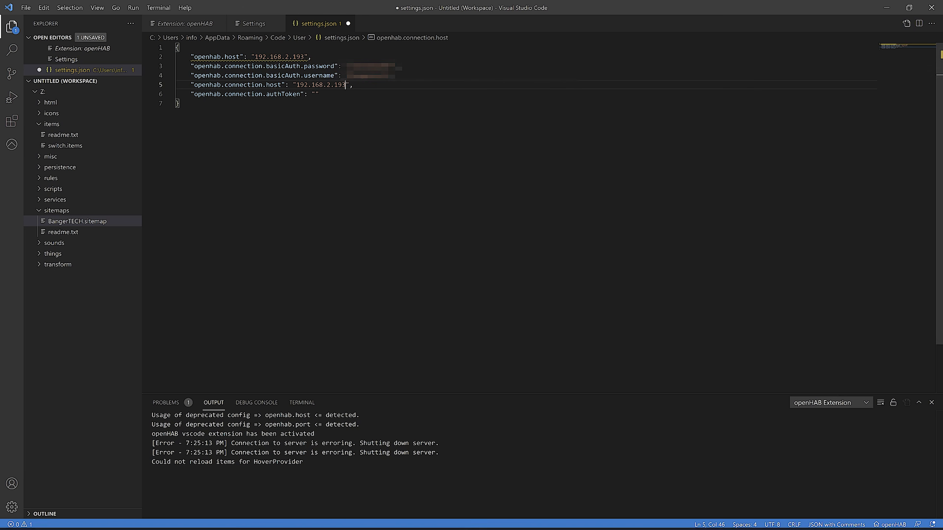
left_click(406, 518)
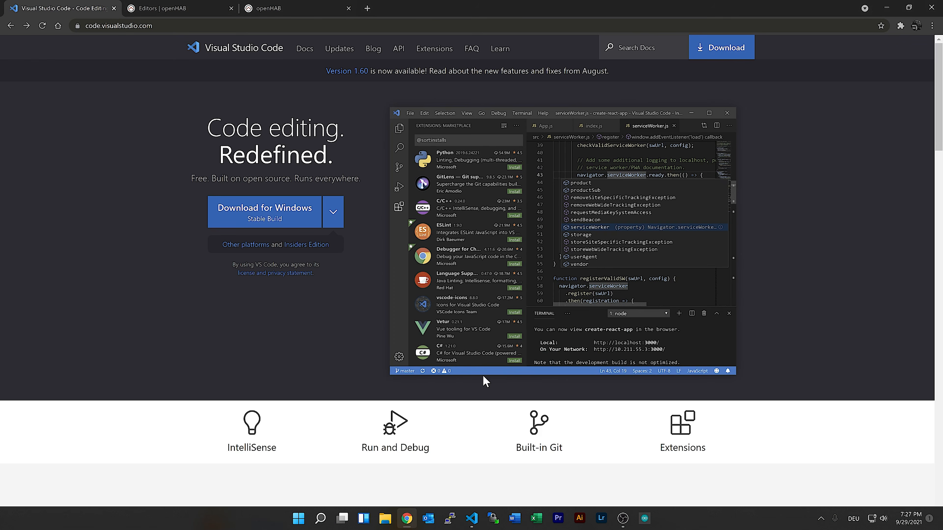
left_click(293, 9)
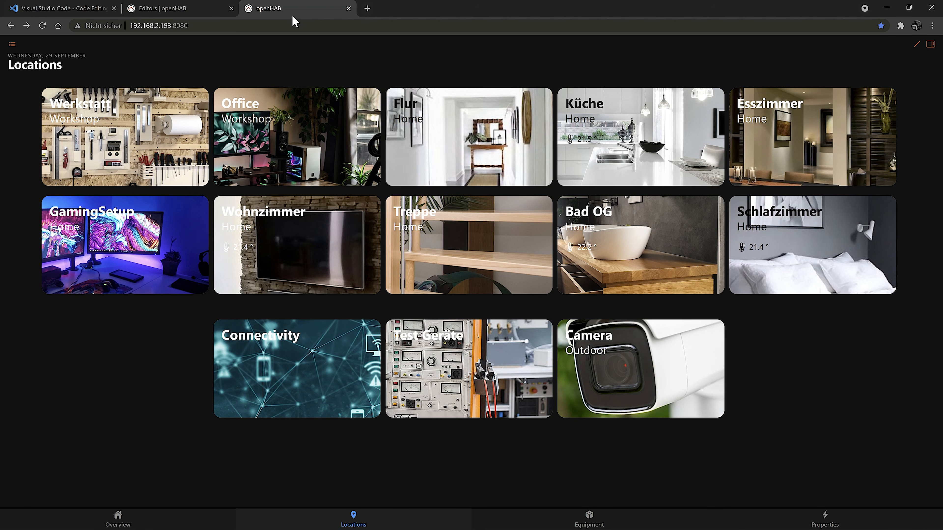
left_click(12, 44)
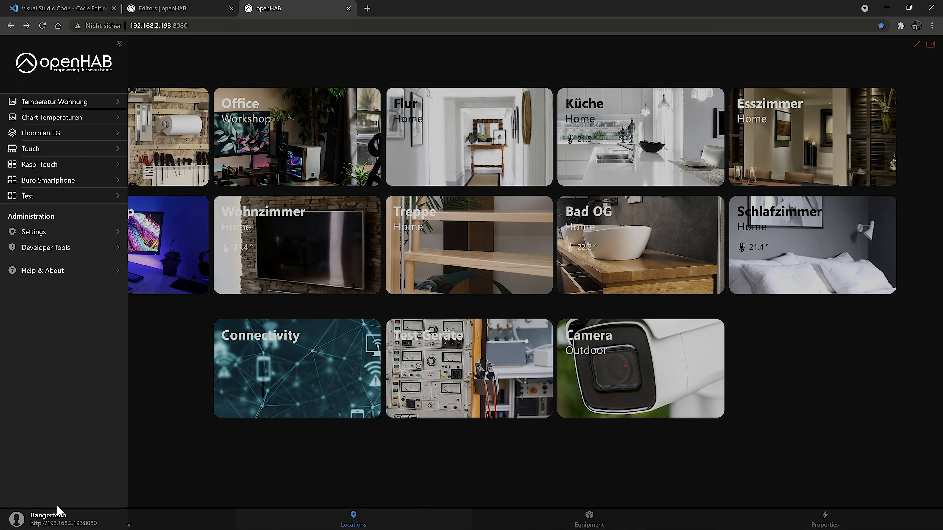
left_click(58, 518)
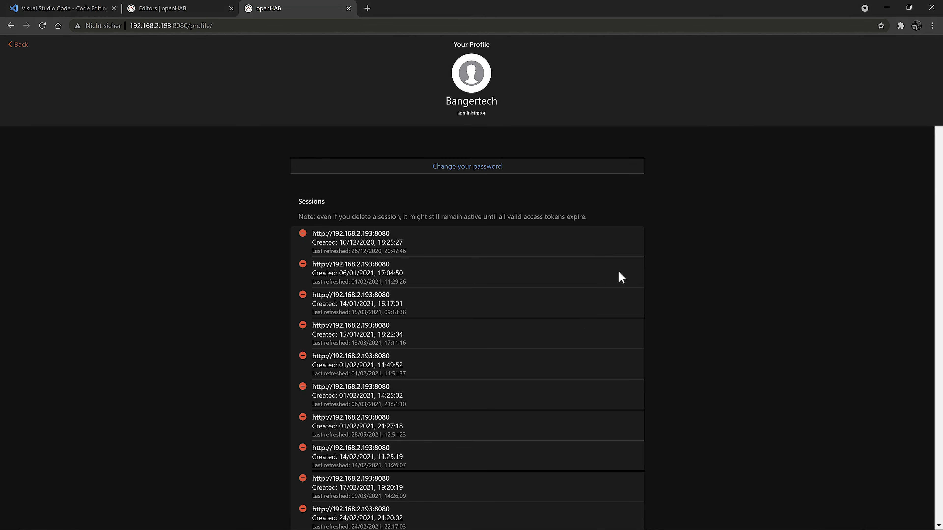
scroll(631, 278, "down", 15)
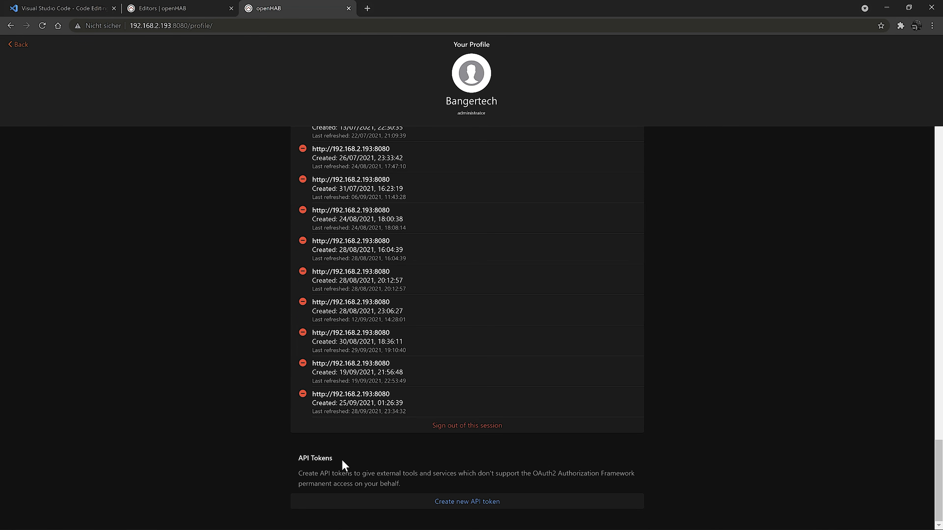
left_click(461, 505)
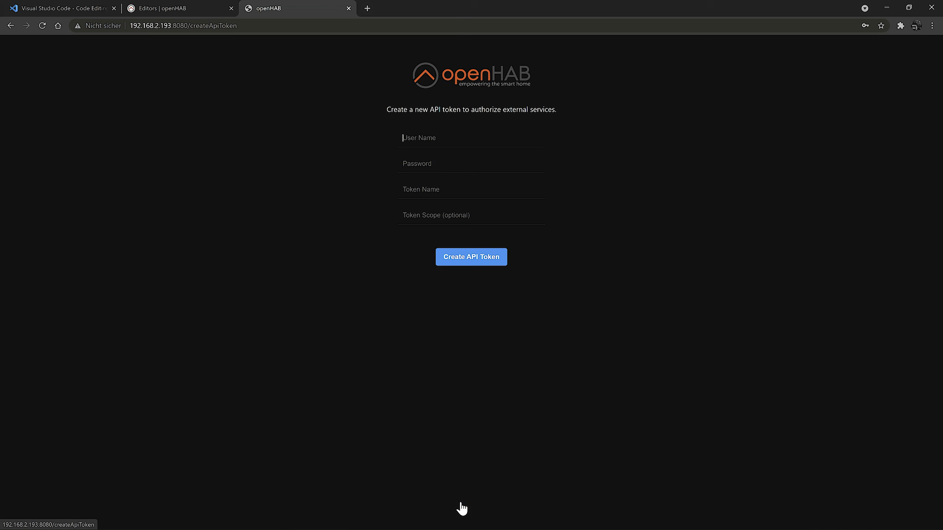
Create an API token named VisualTest, filling in the saved account user name and password.
left_click(416, 145)
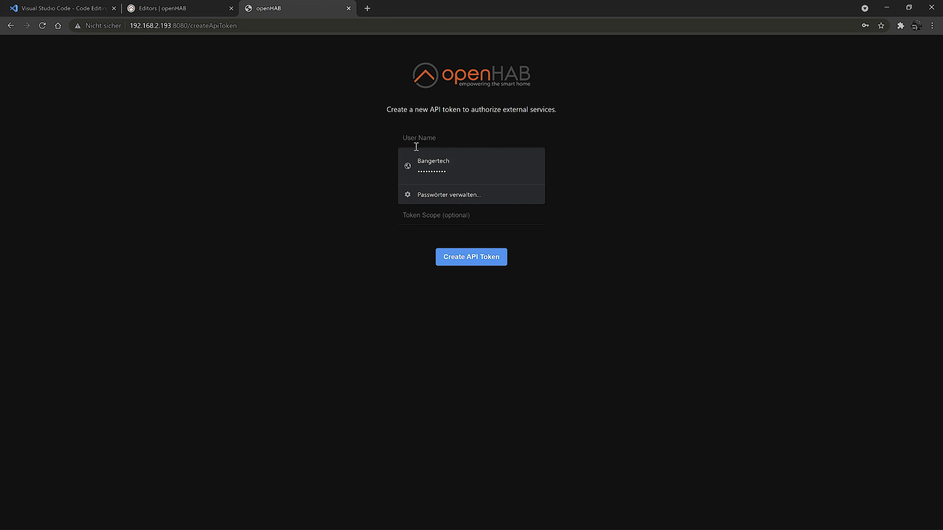
left_click(430, 167)
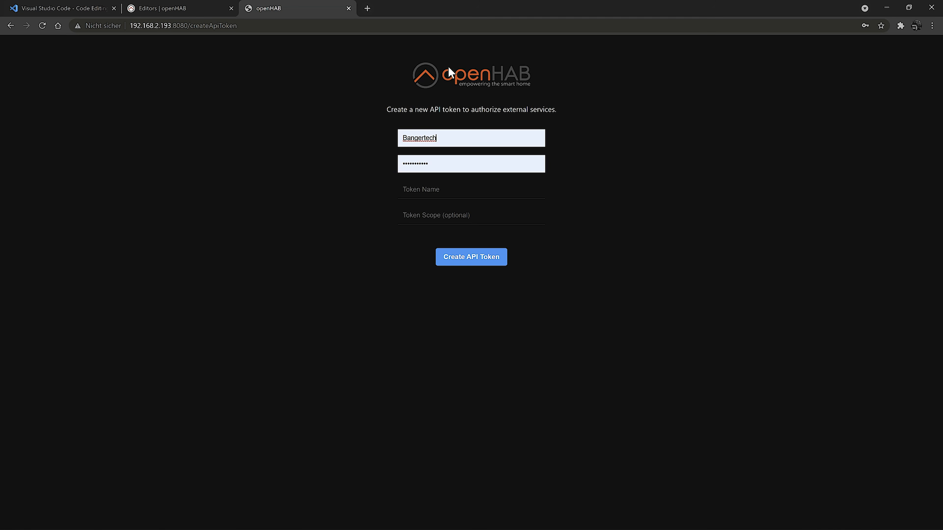
left_click(428, 188)
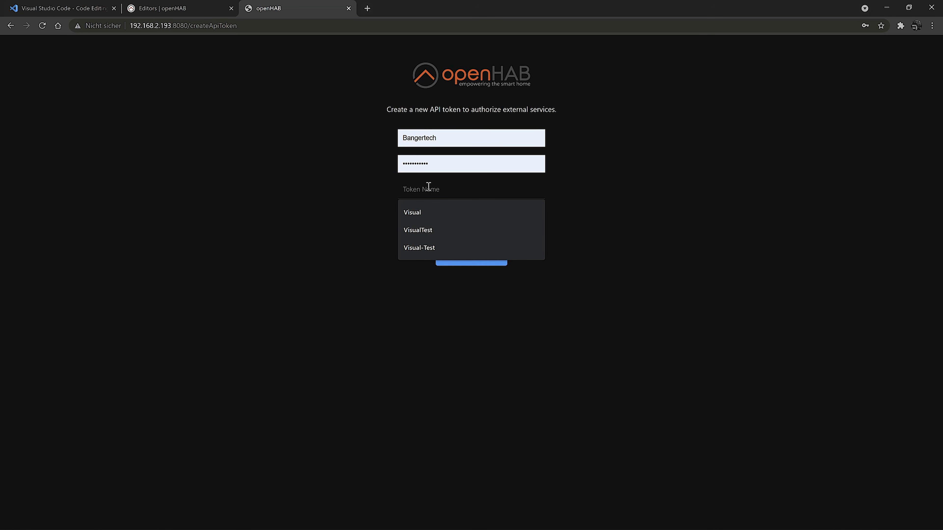
left_click(431, 228)
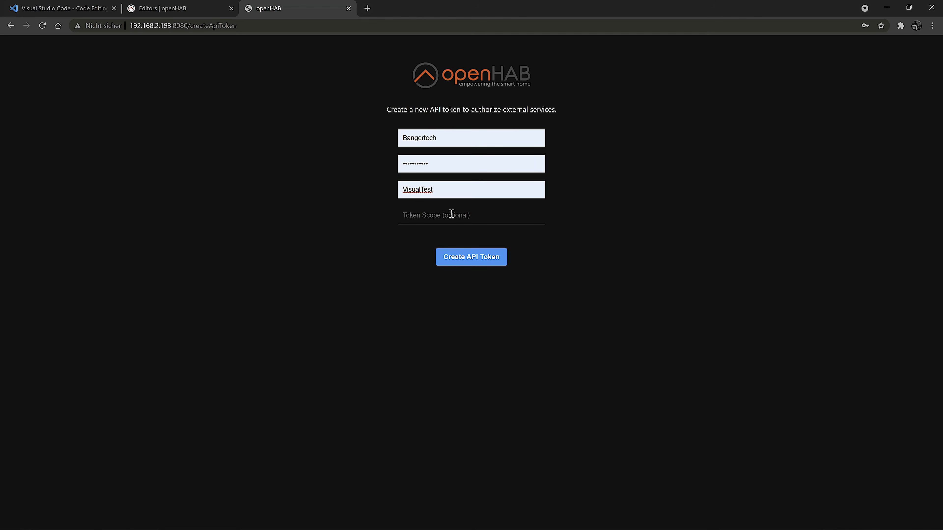
left_click(472, 261)
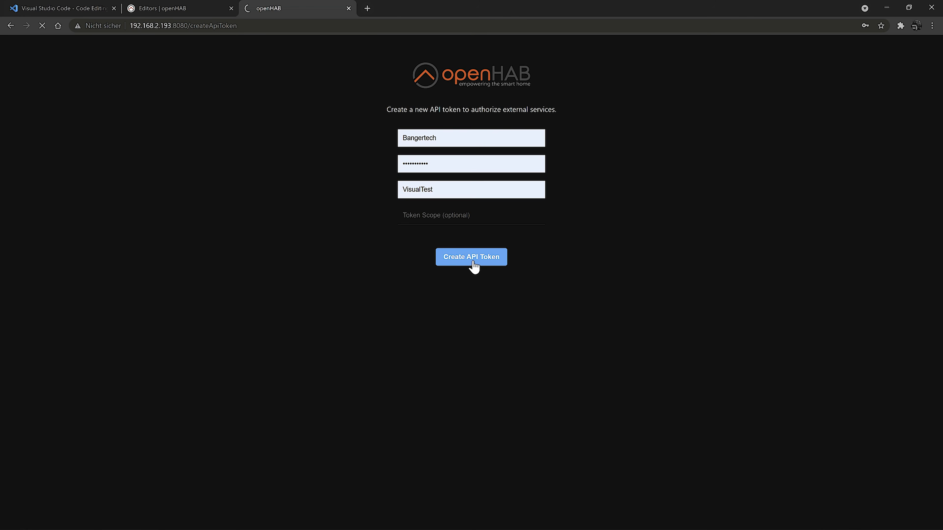
Copy the new API token and paste it as the openhab.connection.authToken value in settings.json in Visual Studio Code.
left_click_drag(280, 128, 662, 129)
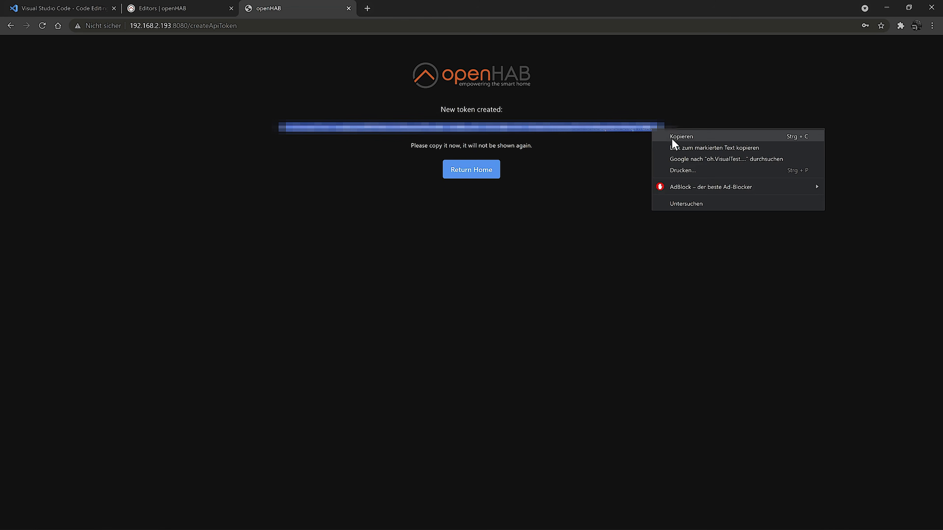
left_click(672, 138)
left_click(472, 518)
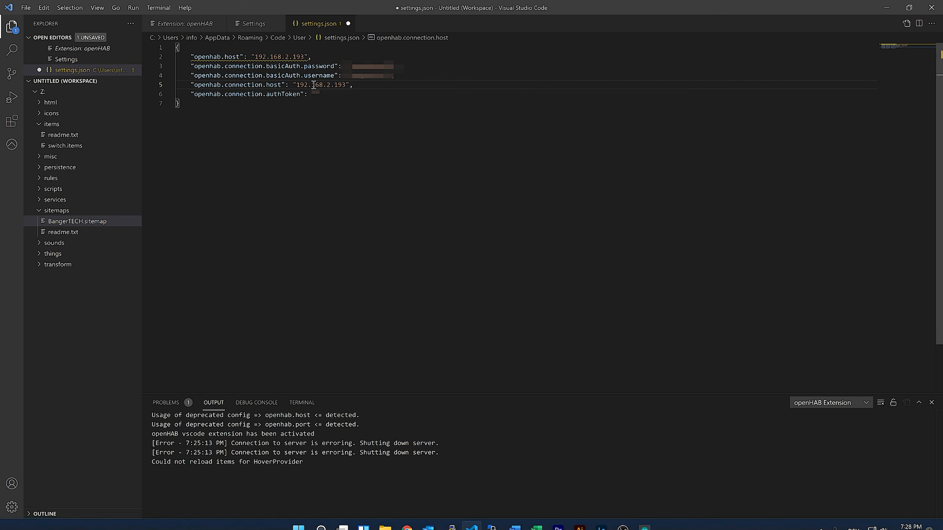
left_click(315, 94)
right_click(315, 94)
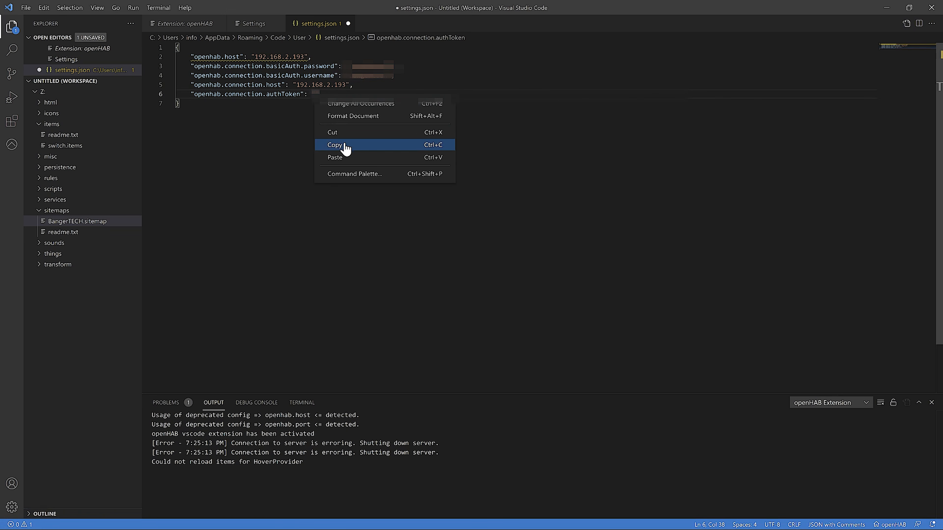
left_click(405, 163)
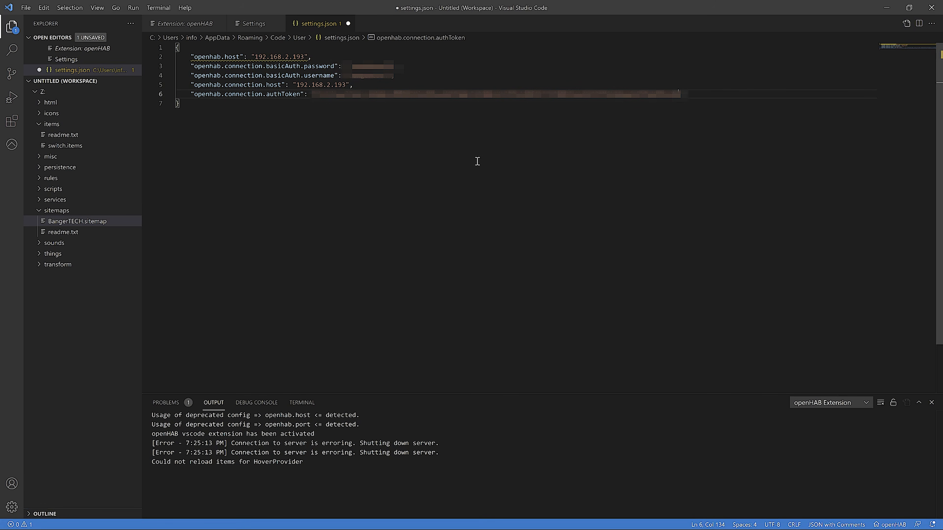
Close settings.json with its changes saved, and close the Settings editor.
left_click(348, 24)
left_click(450, 284)
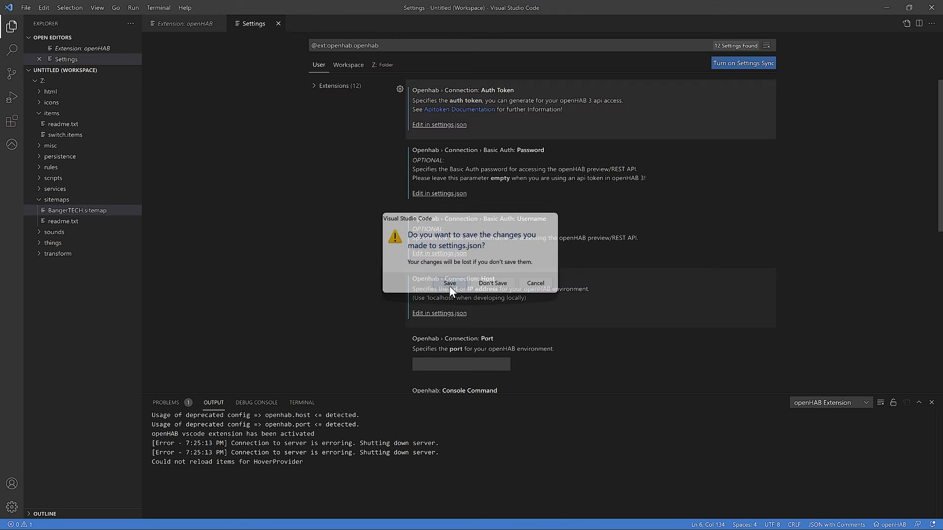
left_click(278, 23)
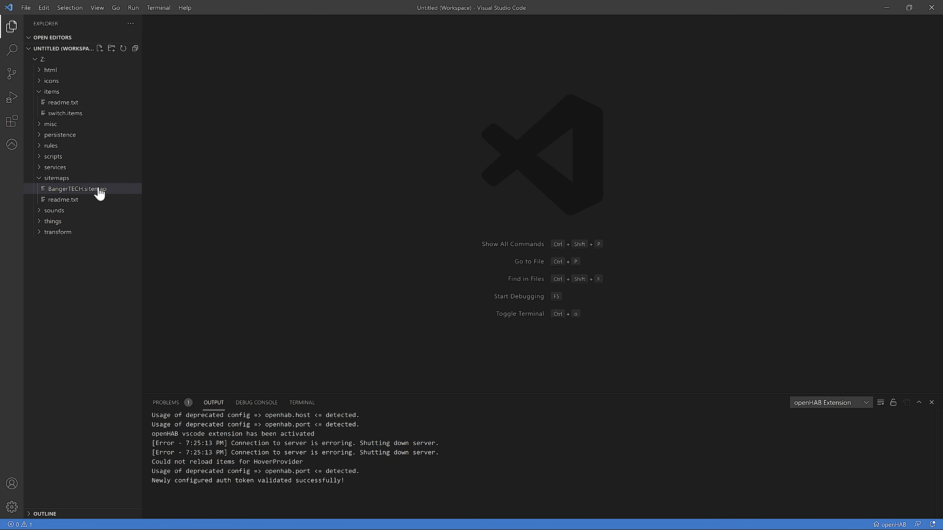
Open BangerTECH.sitemap from the sitemaps folder and look through its Basic UI preview beside the code.
left_click(71, 190)
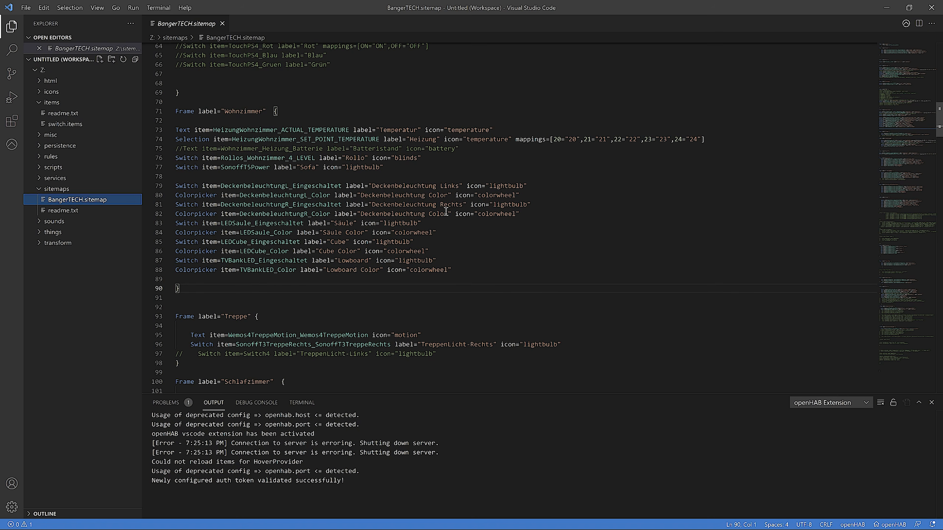
left_click(906, 24)
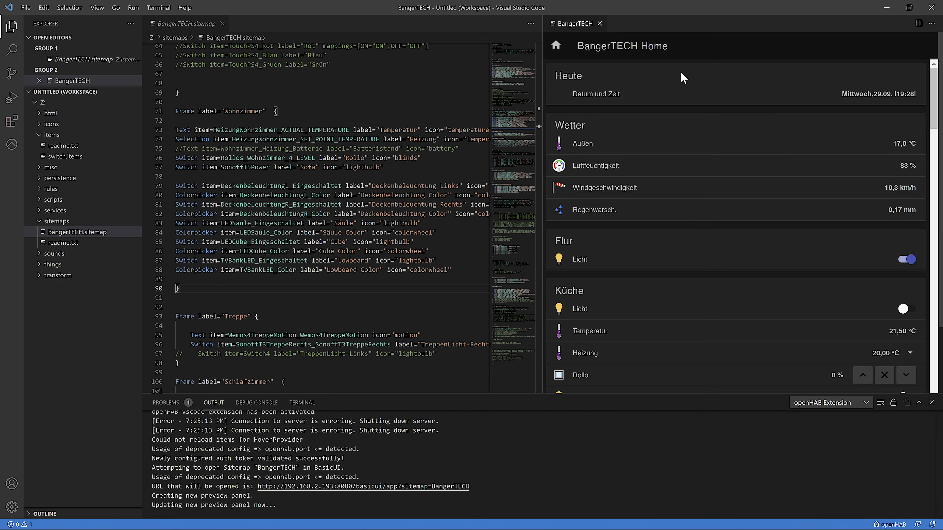
scroll(766, 226, "down", 15)
scroll(767, 226, "up", 20)
Toggle the Flur Licht switch and back in the sitemap preview, and close the preview.
left_click(907, 258)
left_click(908, 259)
left_click(599, 23)
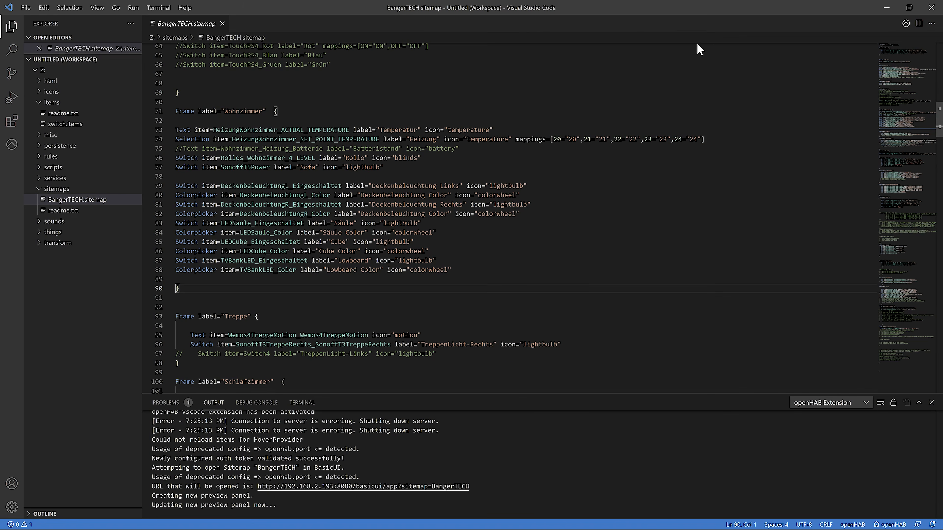
Split the BangerTECH.sitemap editor into three side-by-side groups and open switch.items in the third group.
left_click(918, 24)
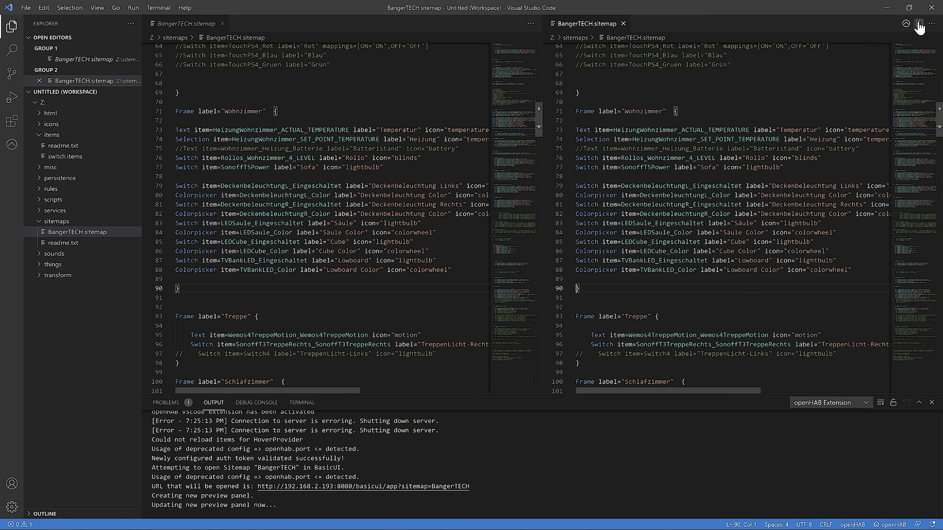
left_click(919, 25)
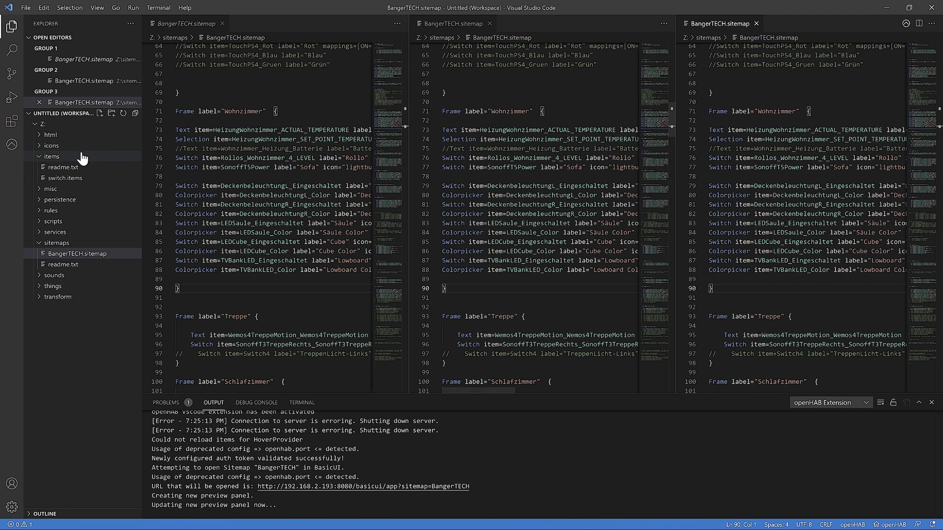
left_click(75, 180)
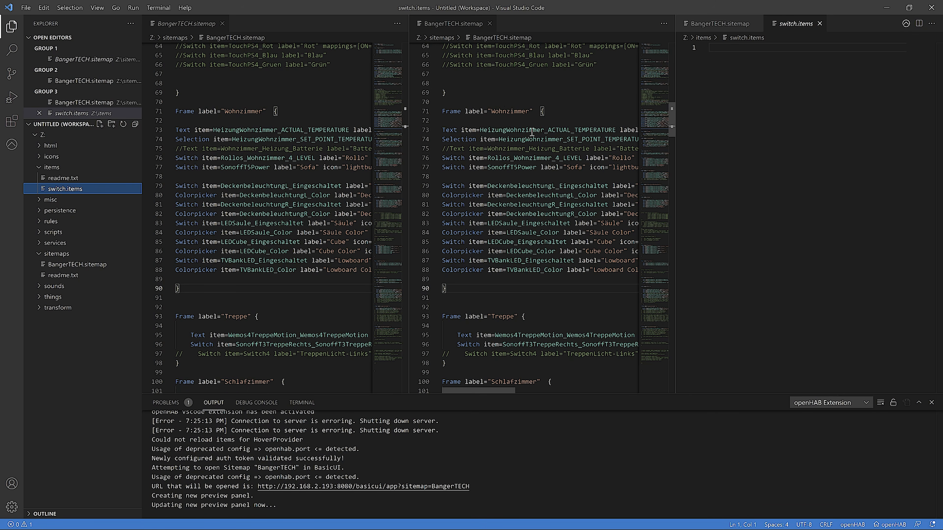
Close switch.items and the extra sitemap editors so that a single BangerTECH.sitemap editor remains.
left_click(490, 23)
left_click(687, 23)
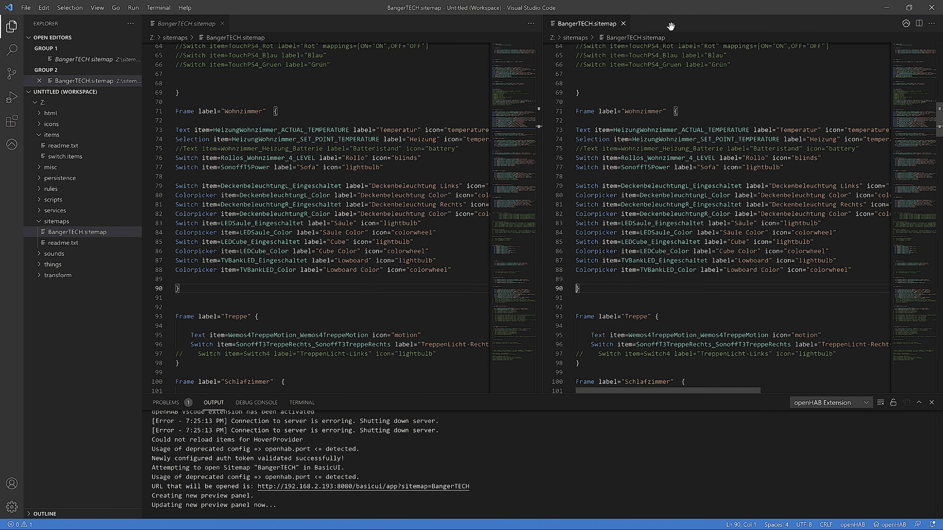
left_click(623, 25)
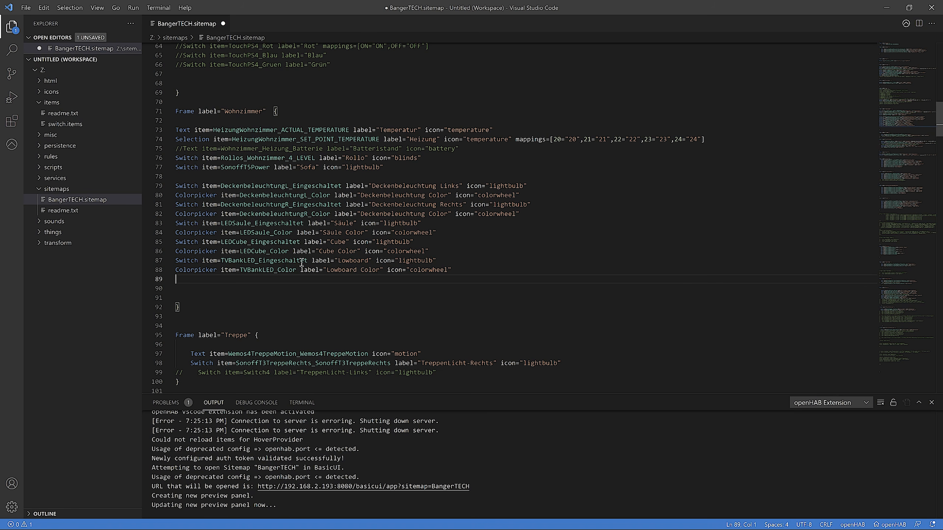
Insert the item-in-sitemap snippet on line 89, below the TVBankLED_Color entry in the Wohnzimmer frame, and choose Switch as its type.
type("item")
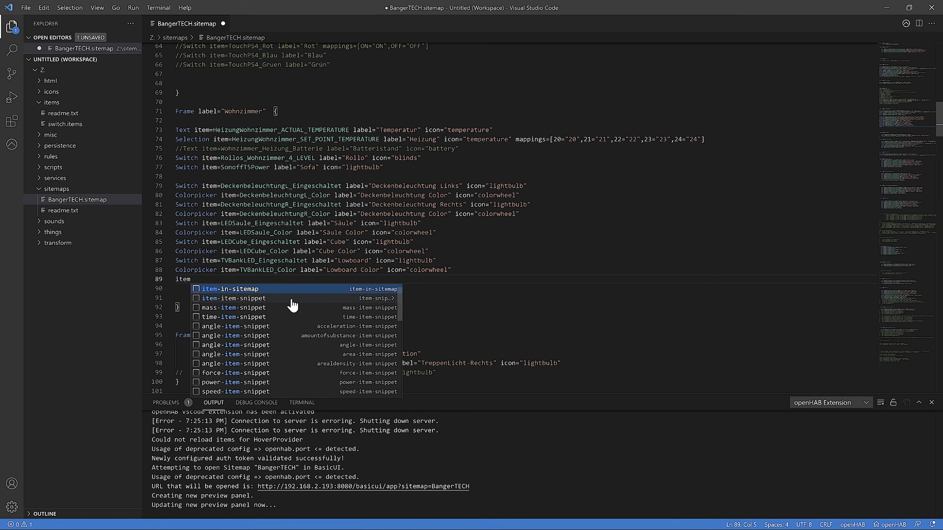
left_click(236, 290)
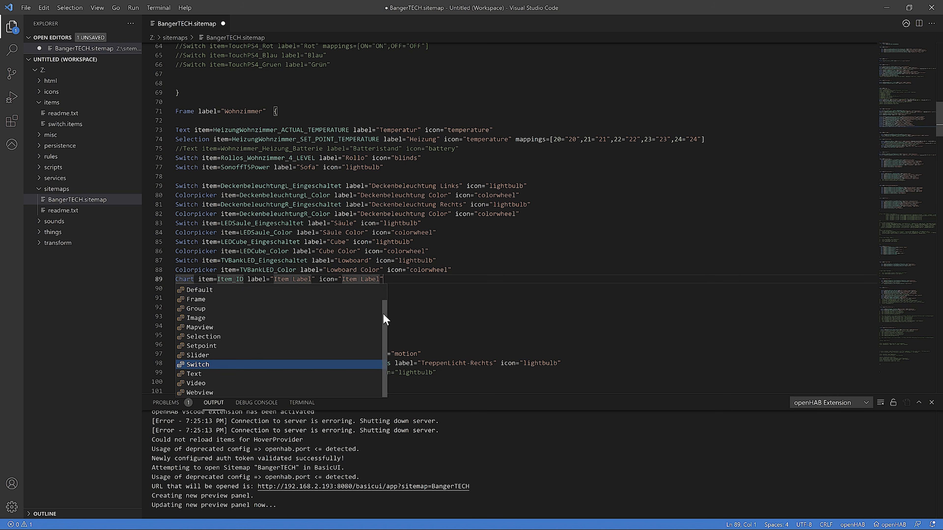
scroll(383, 314, "up", 2)
mouse_move(386, 292)
left_mouse_down()
mouse_move(387, 337)
mouse_move(385, 297)
left_mouse_up()
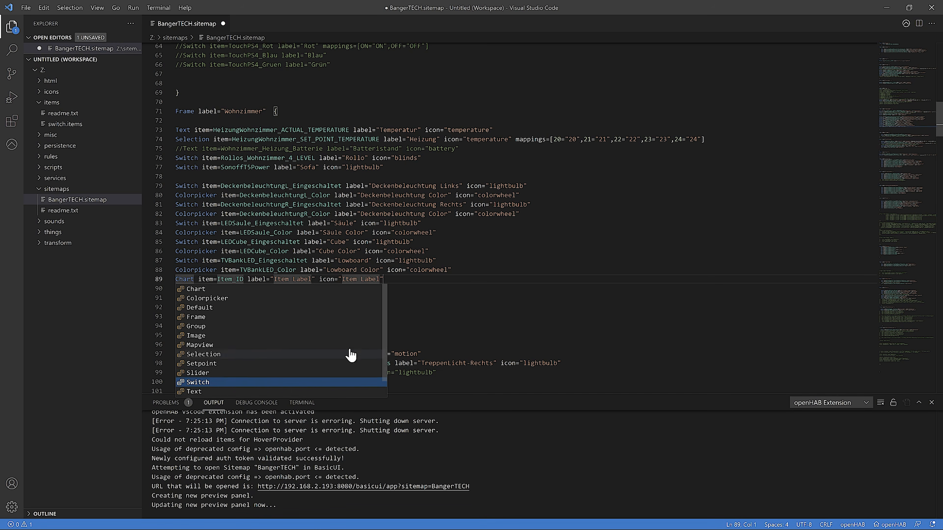
scroll(386, 304, "down", 2)
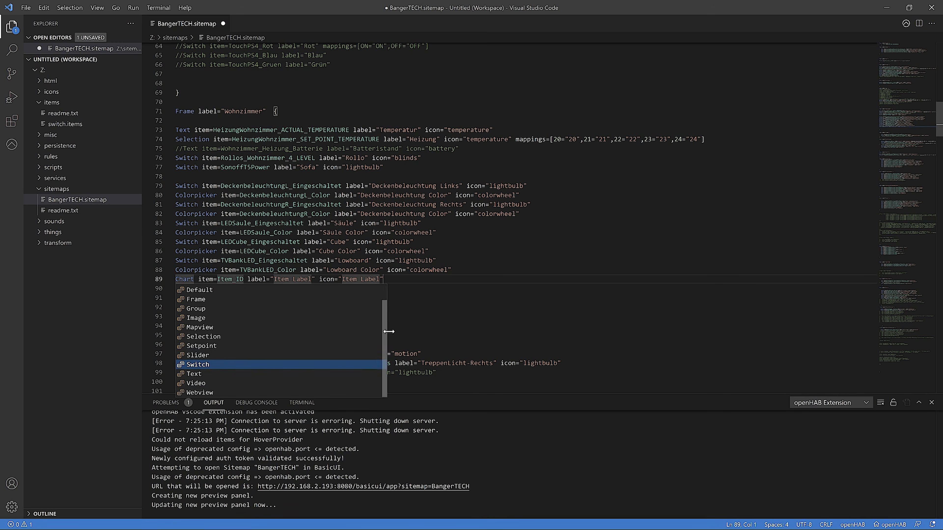
left_click(212, 366)
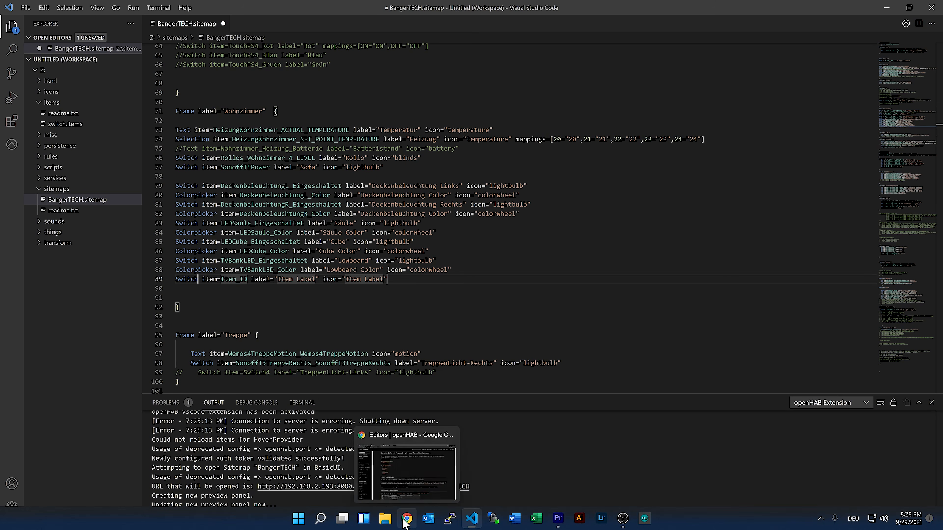
Switch to Chrome to view the openHAB Editors documentation page.
left_click(407, 520)
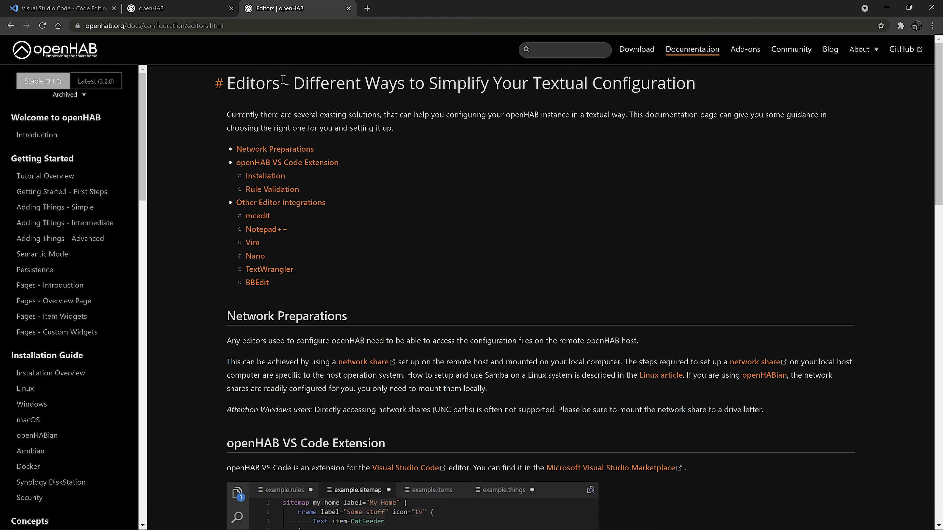